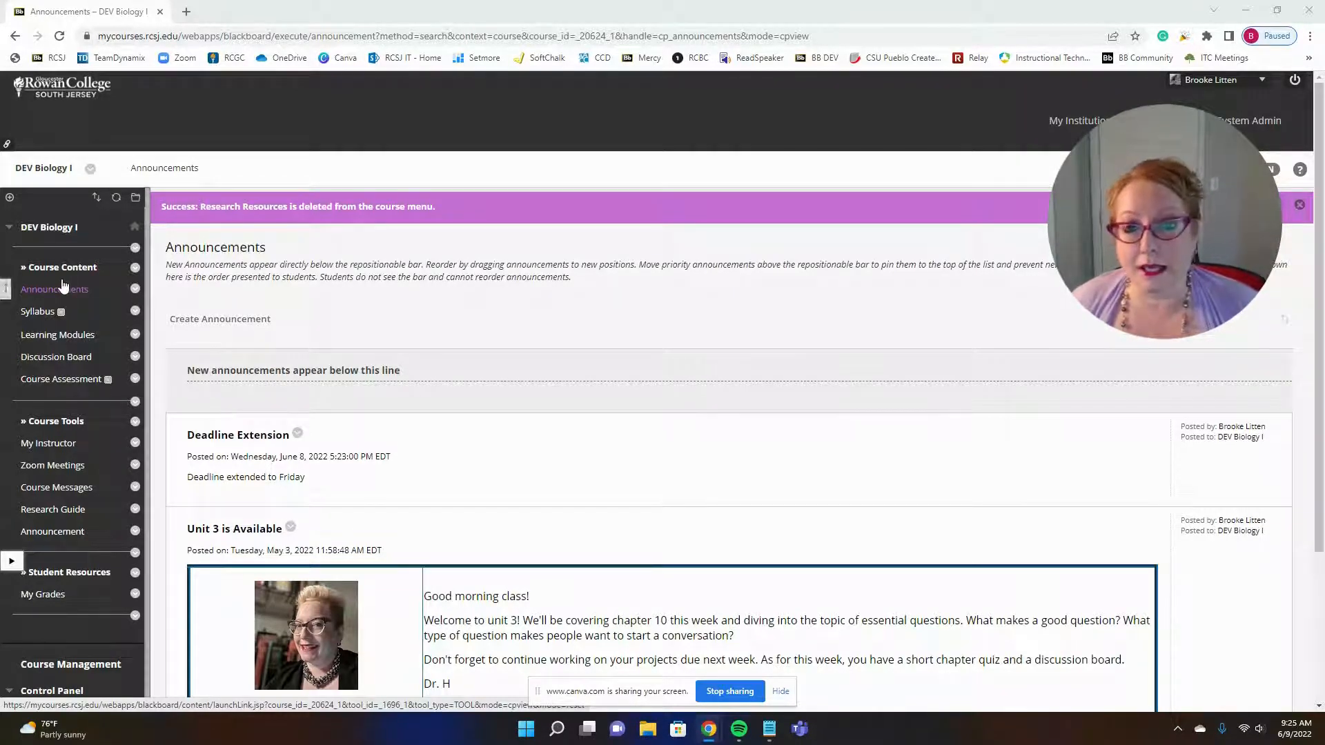
Step: Add an Announcements tool link named Announcement, available to users, and move it directly below Announcements in the course menu
left_click(9, 198)
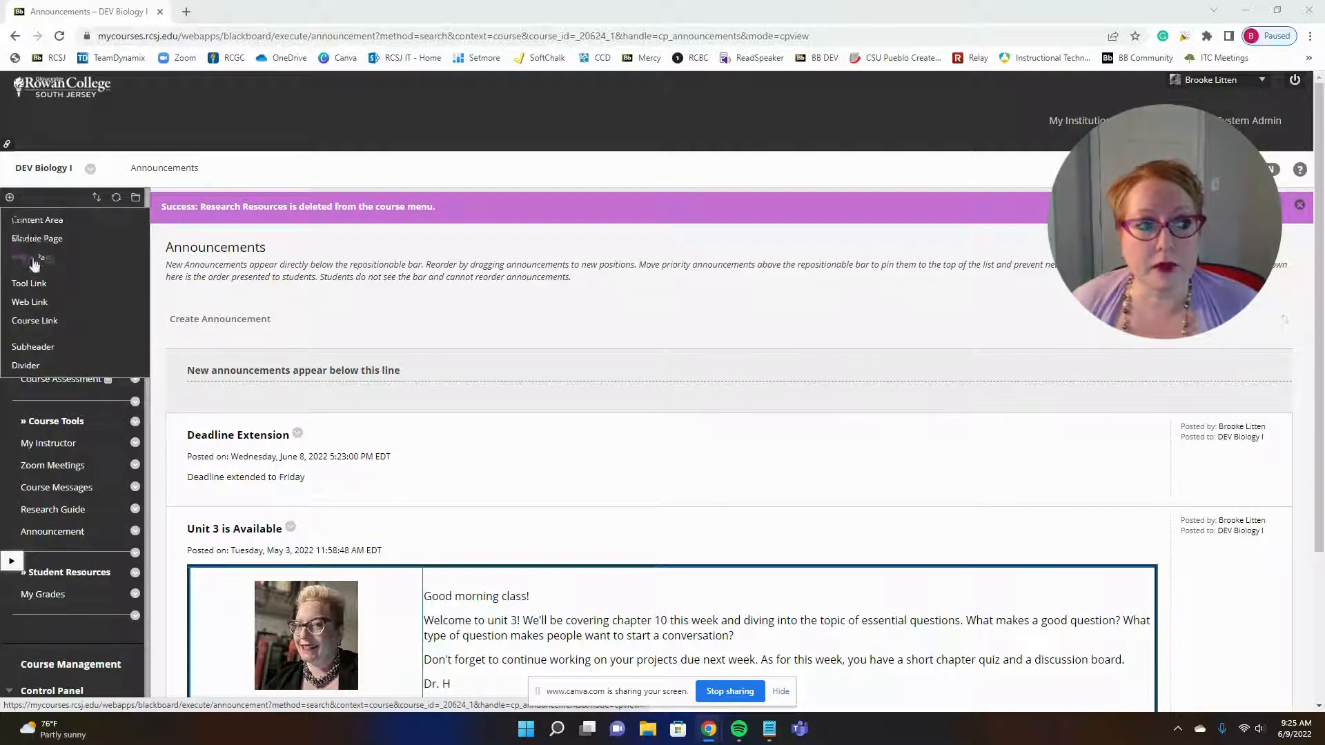
left_click(29, 283)
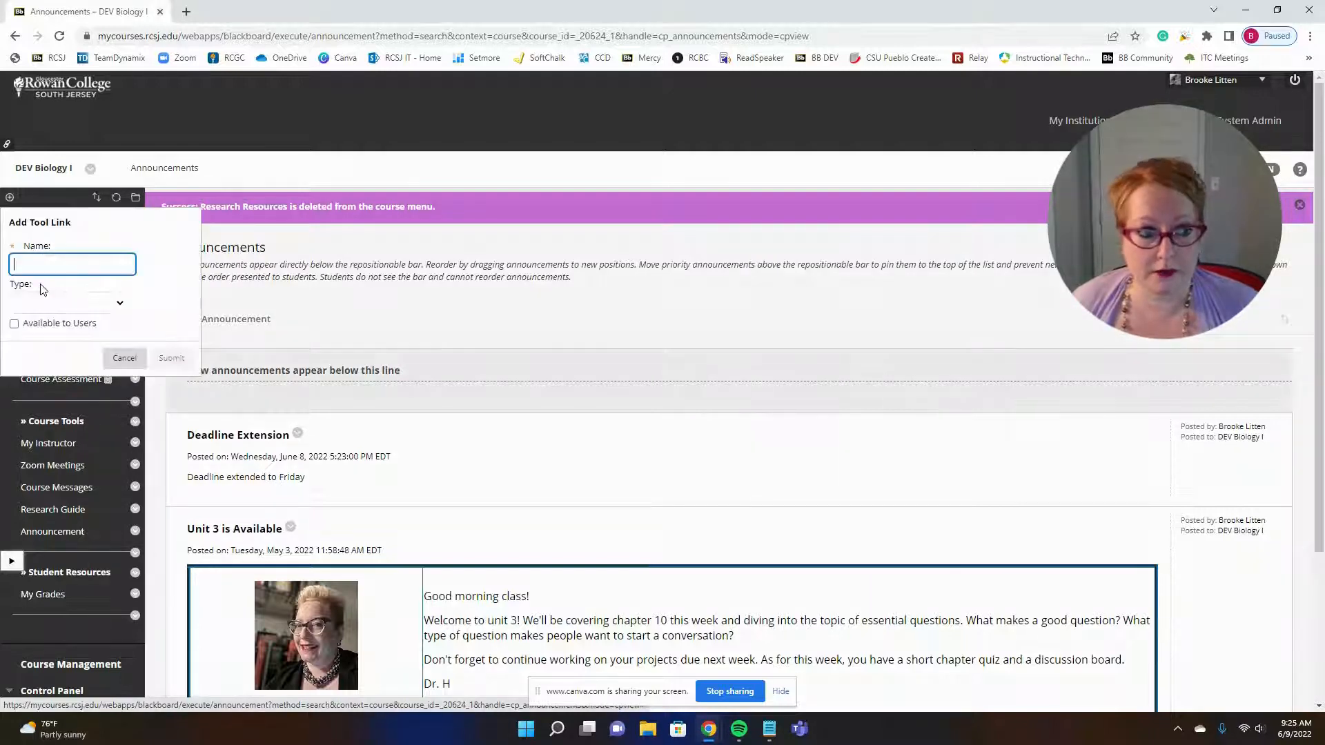
left_click(123, 279)
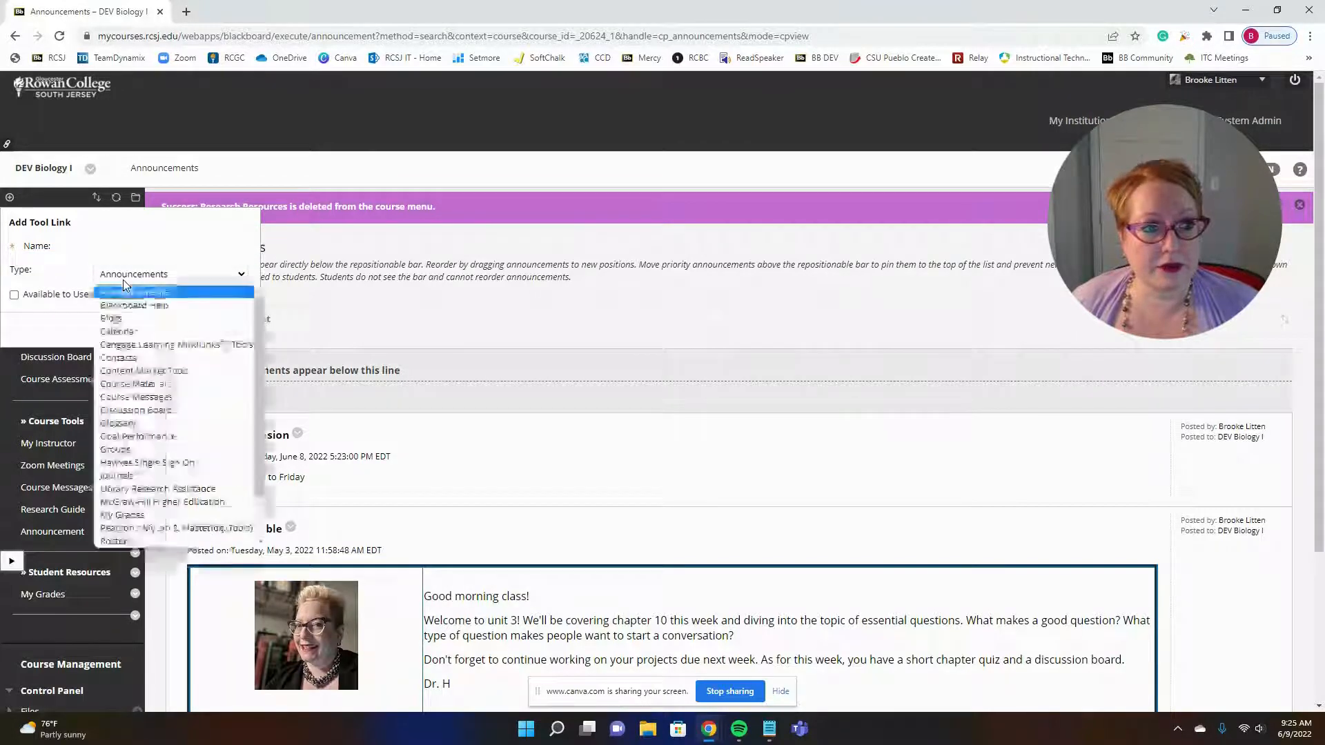
left_click(132, 296)
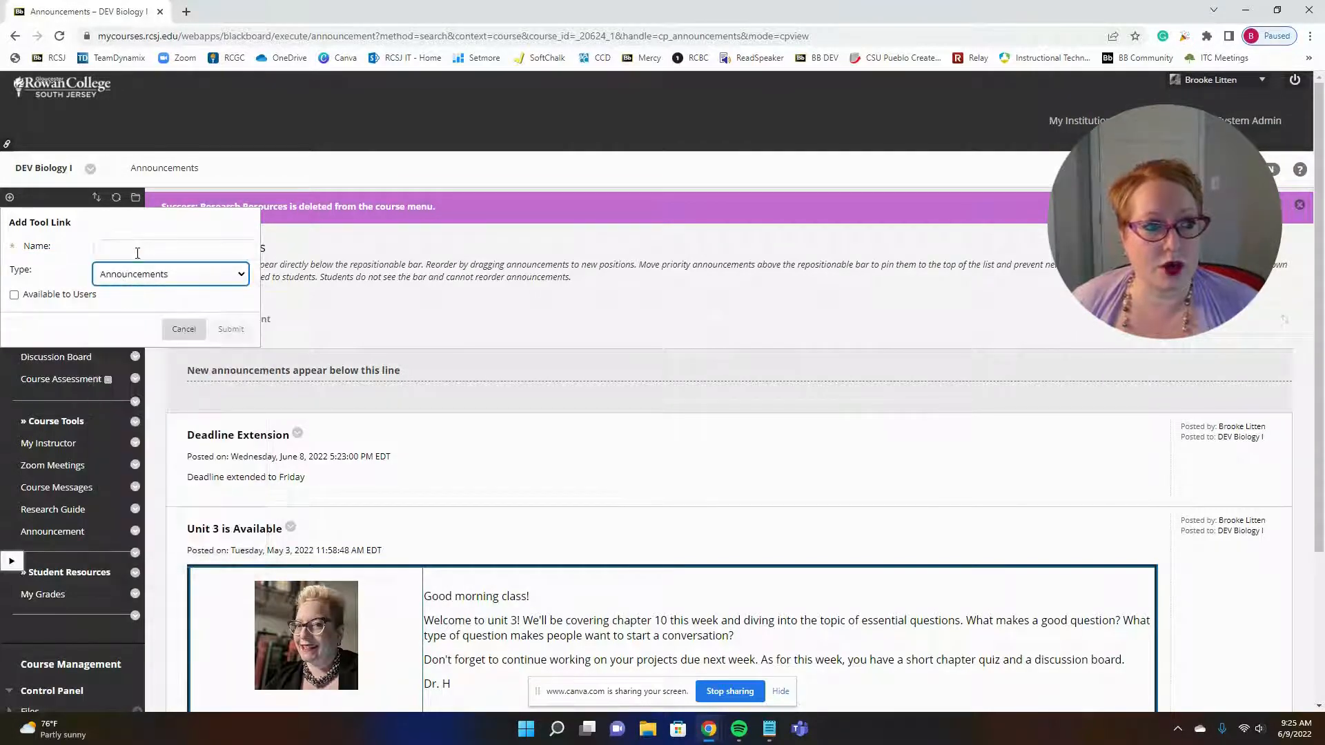
left_click(137, 249)
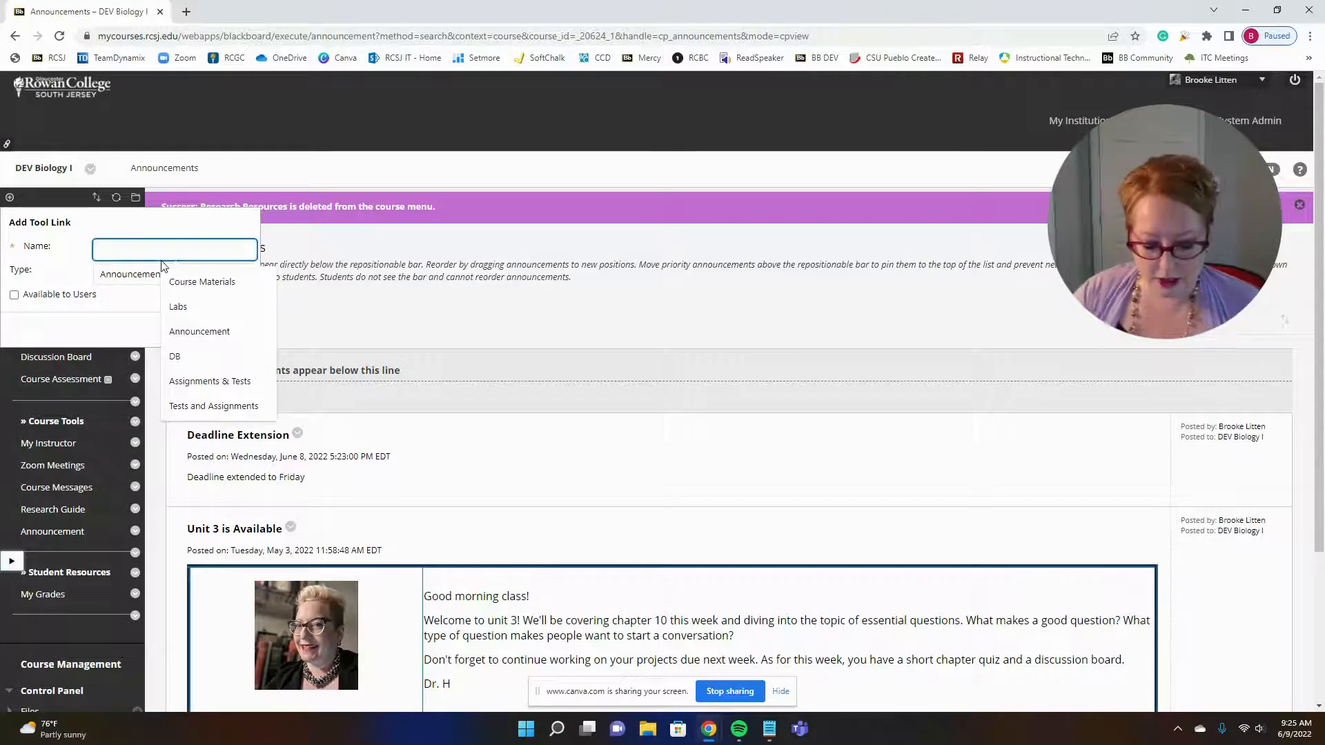
type("Announcement")
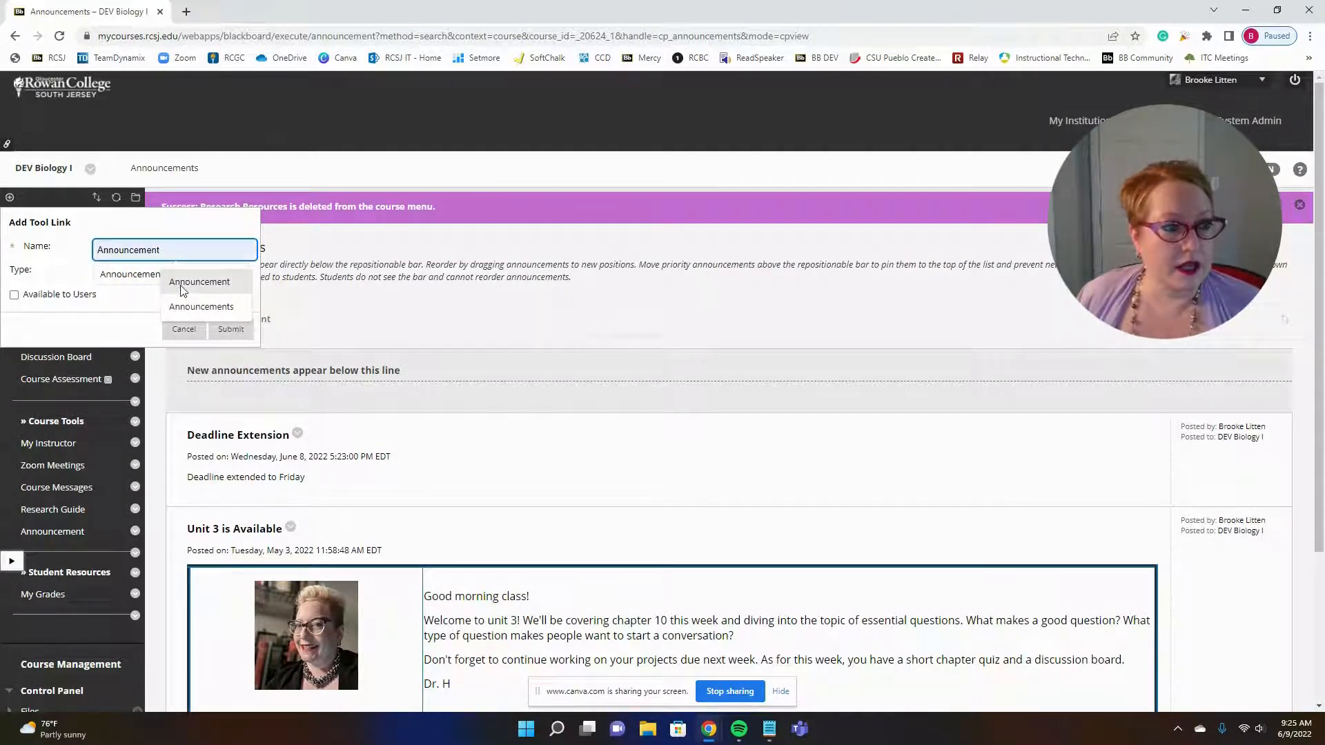
left_click(182, 287)
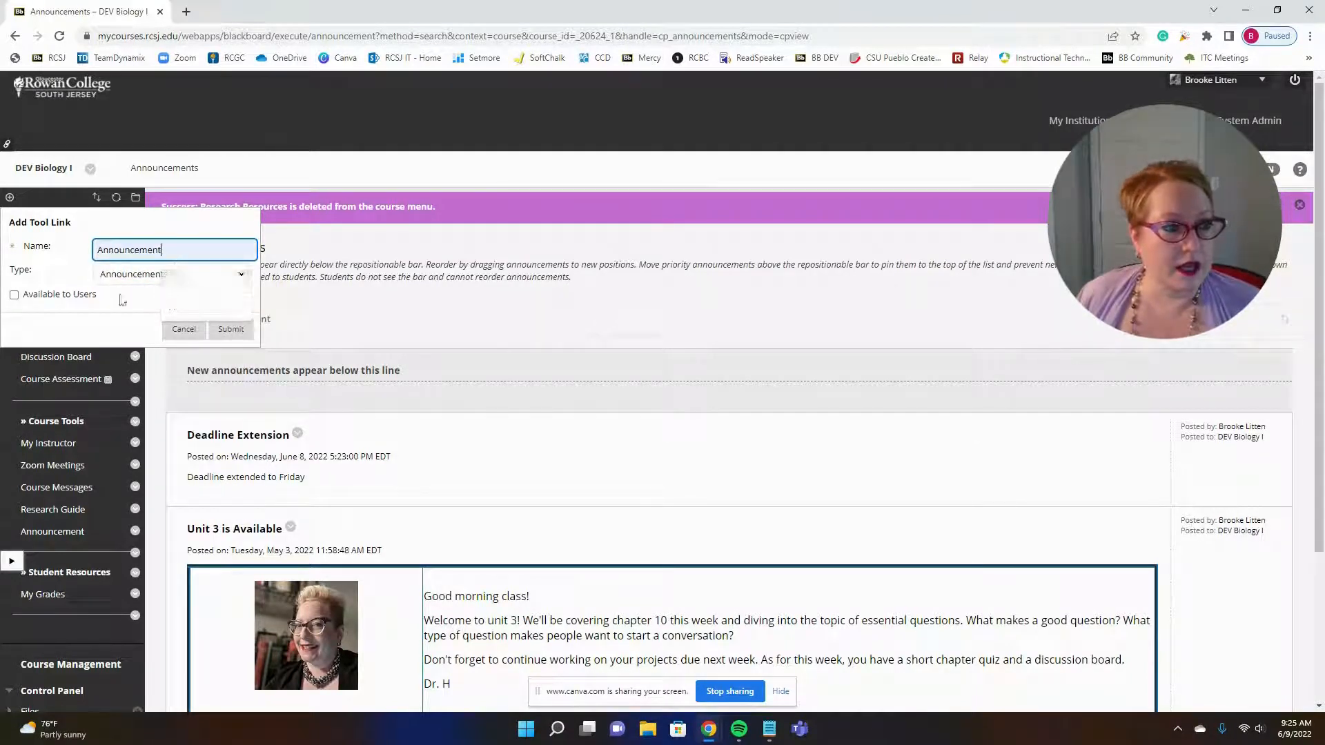
left_click(14, 296)
left_click(230, 329)
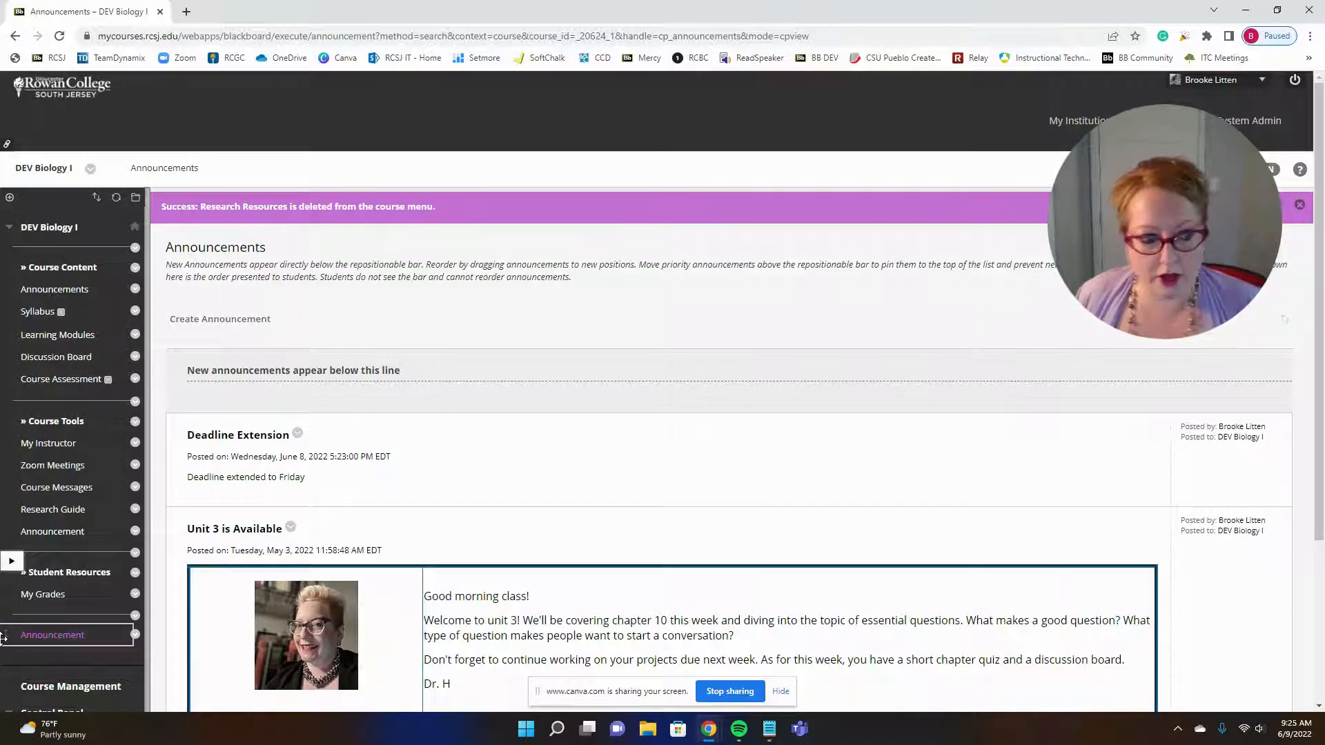
left_click_drag(3, 637, 6, 311)
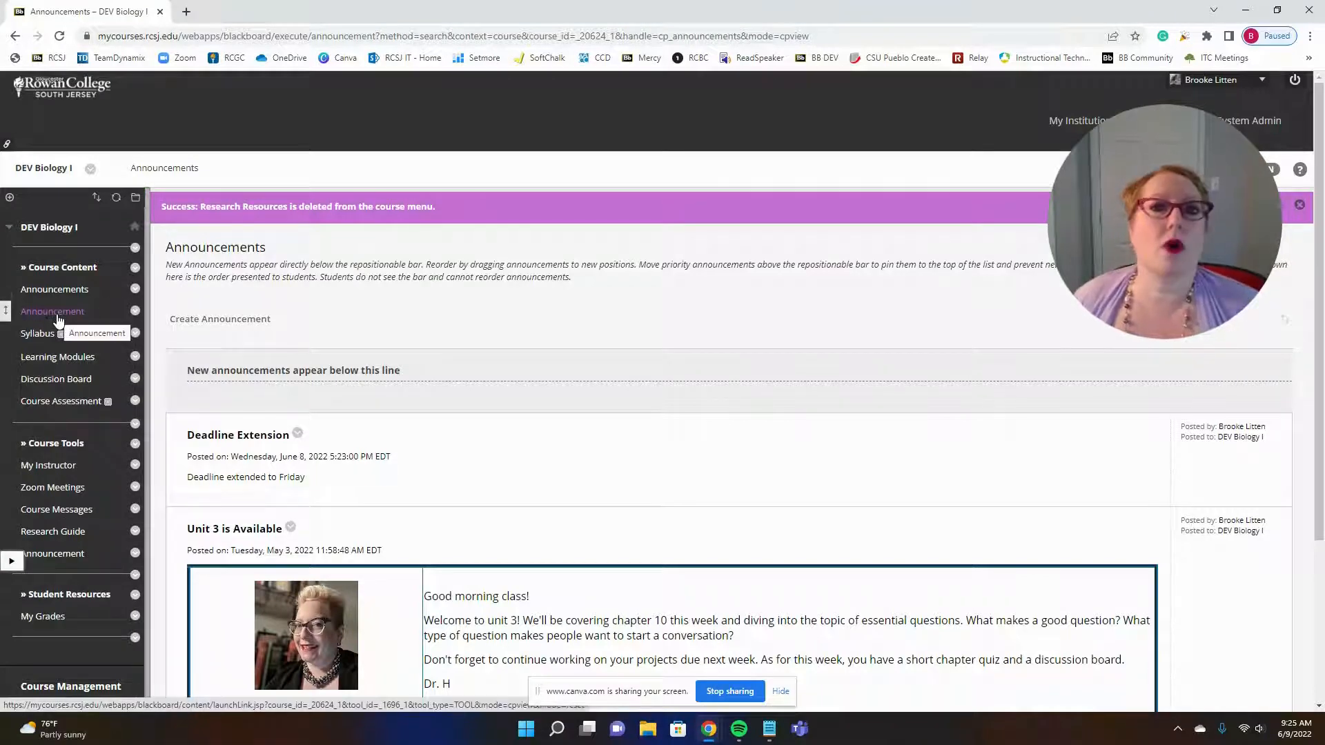
Step: Delete the Announcement link directly below Announcements from the course menu
left_click(135, 311)
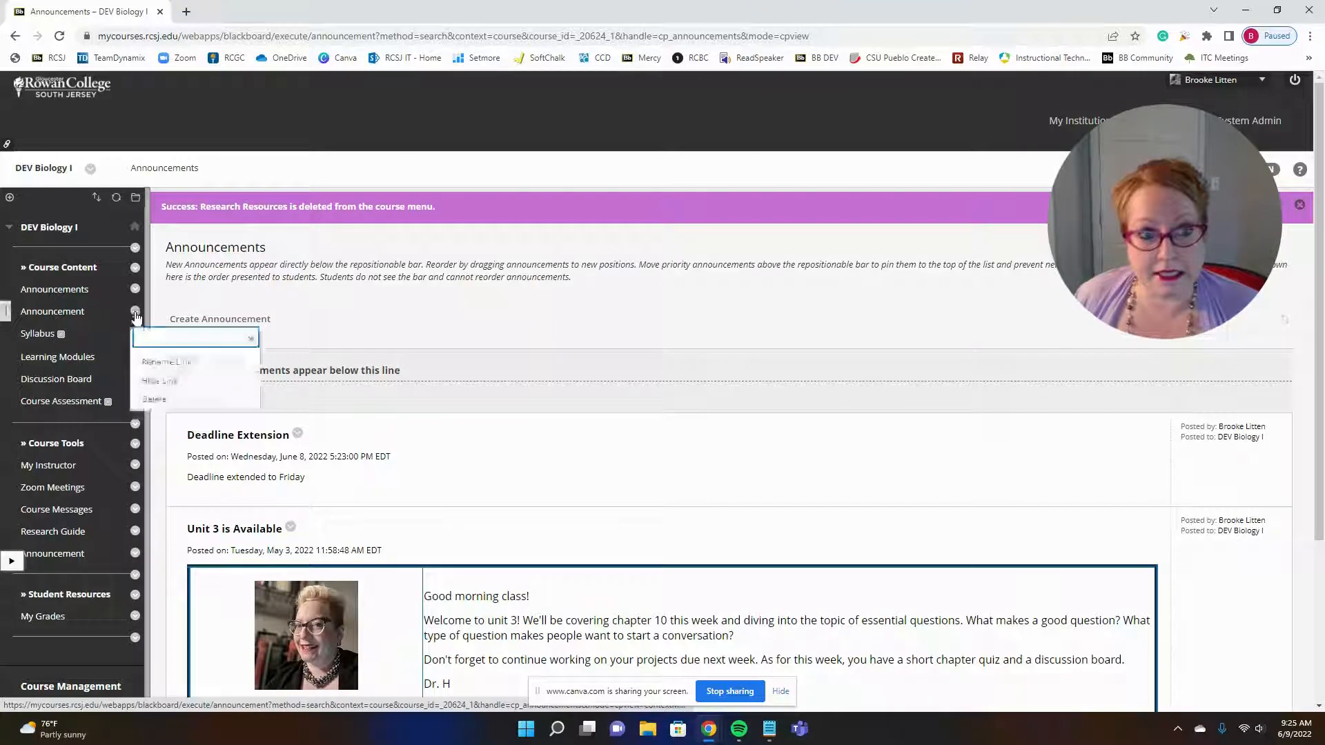
left_click(153, 398)
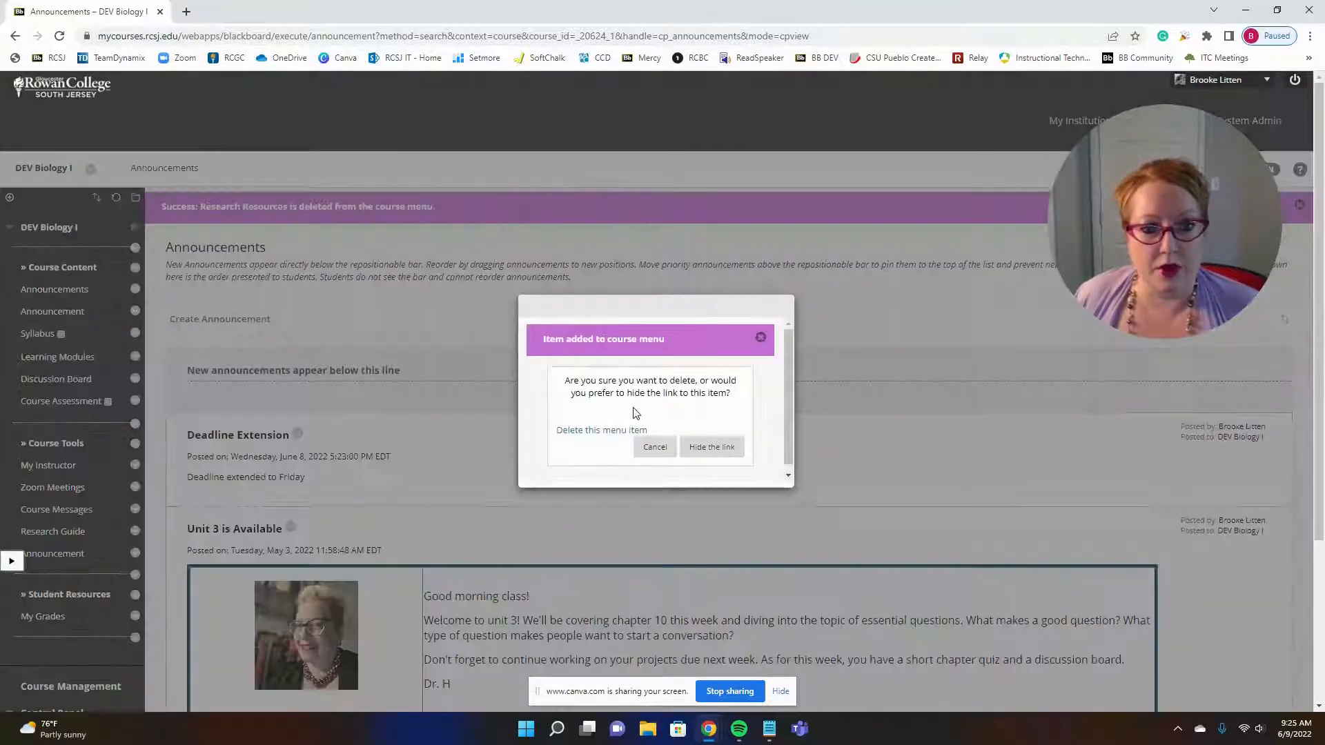
left_click(601, 431)
left_click(731, 404)
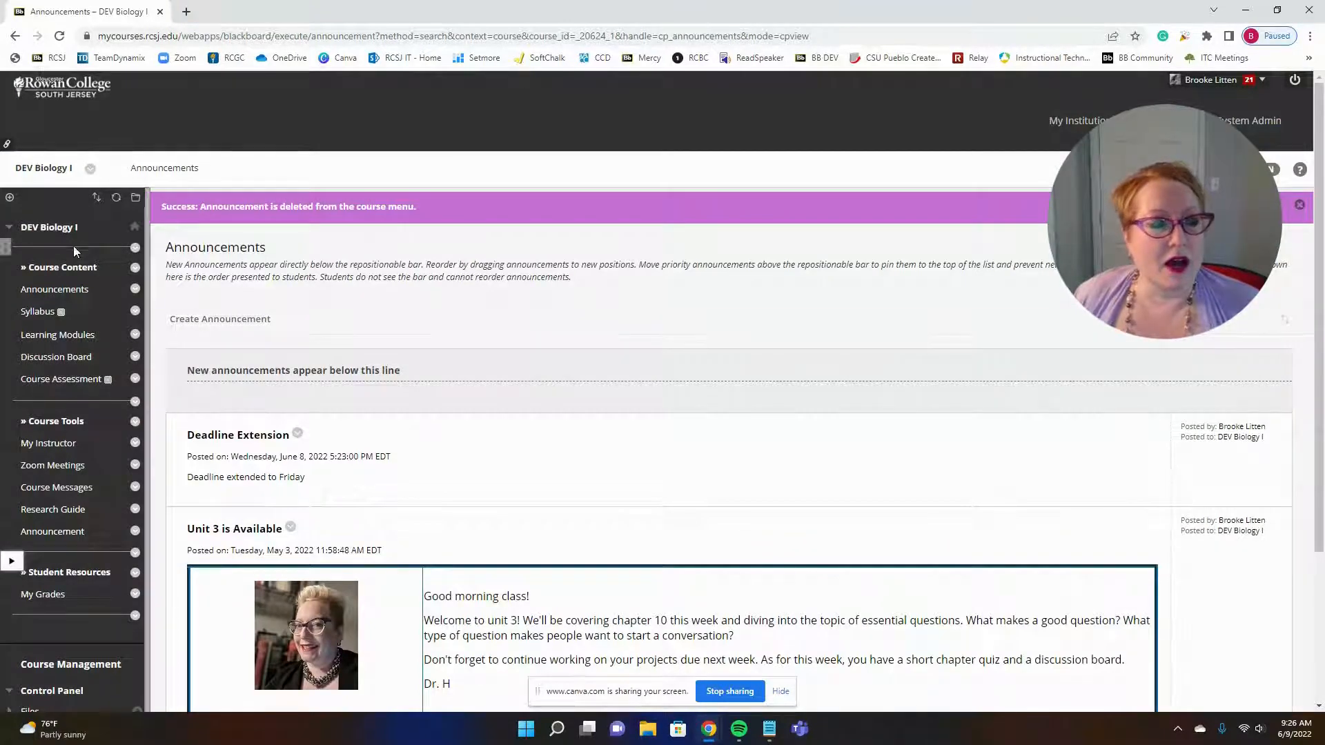
Step: Start a new course announcement with the subject "Welcome to Week 3!"
scroll(311, 431, "down", 1)
scroll(310, 431, "down", 1)
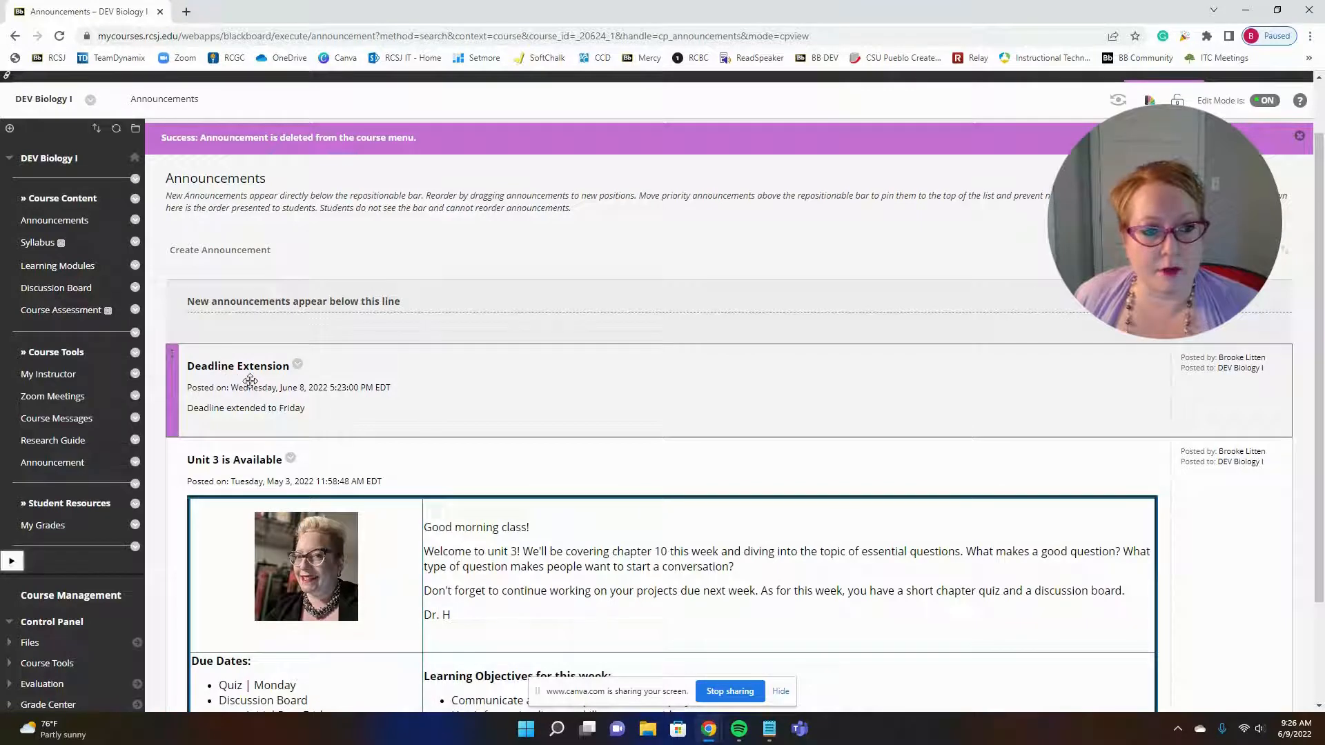
scroll(376, 362, "down", 2)
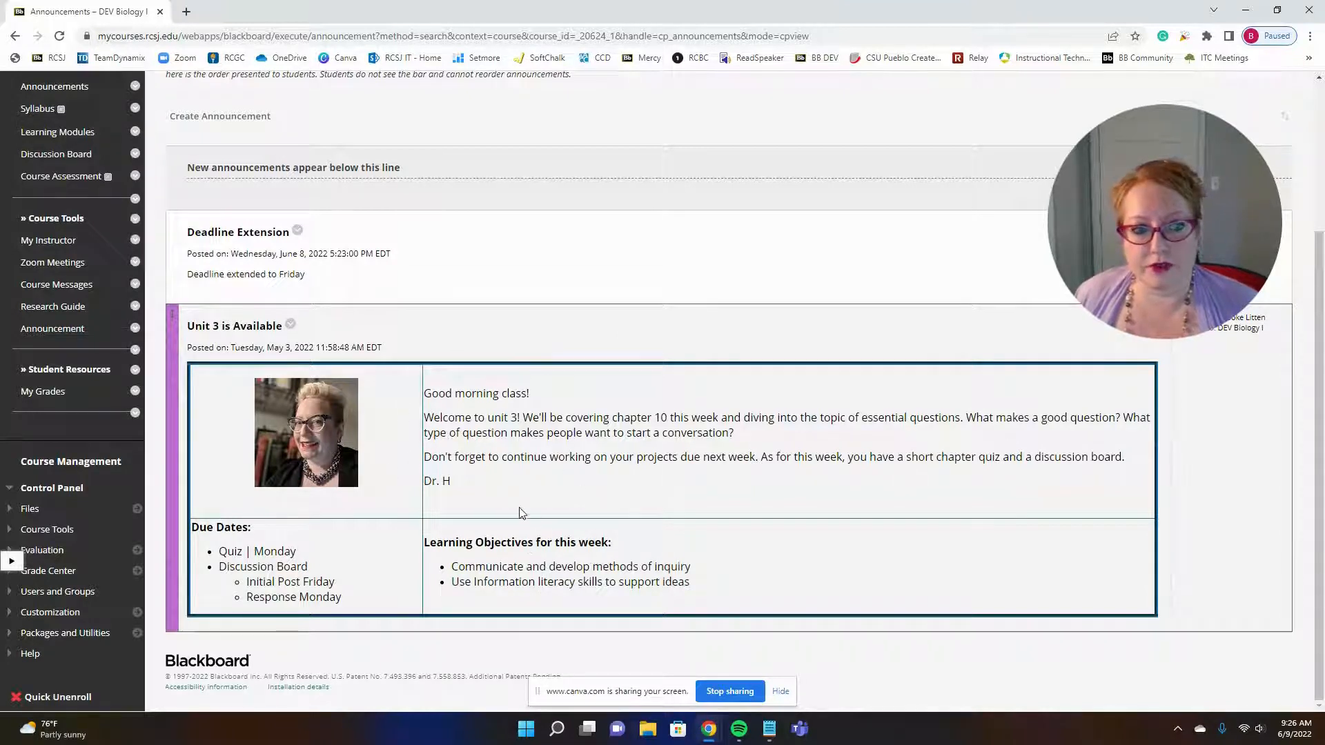
scroll(437, 480, "up", 1)
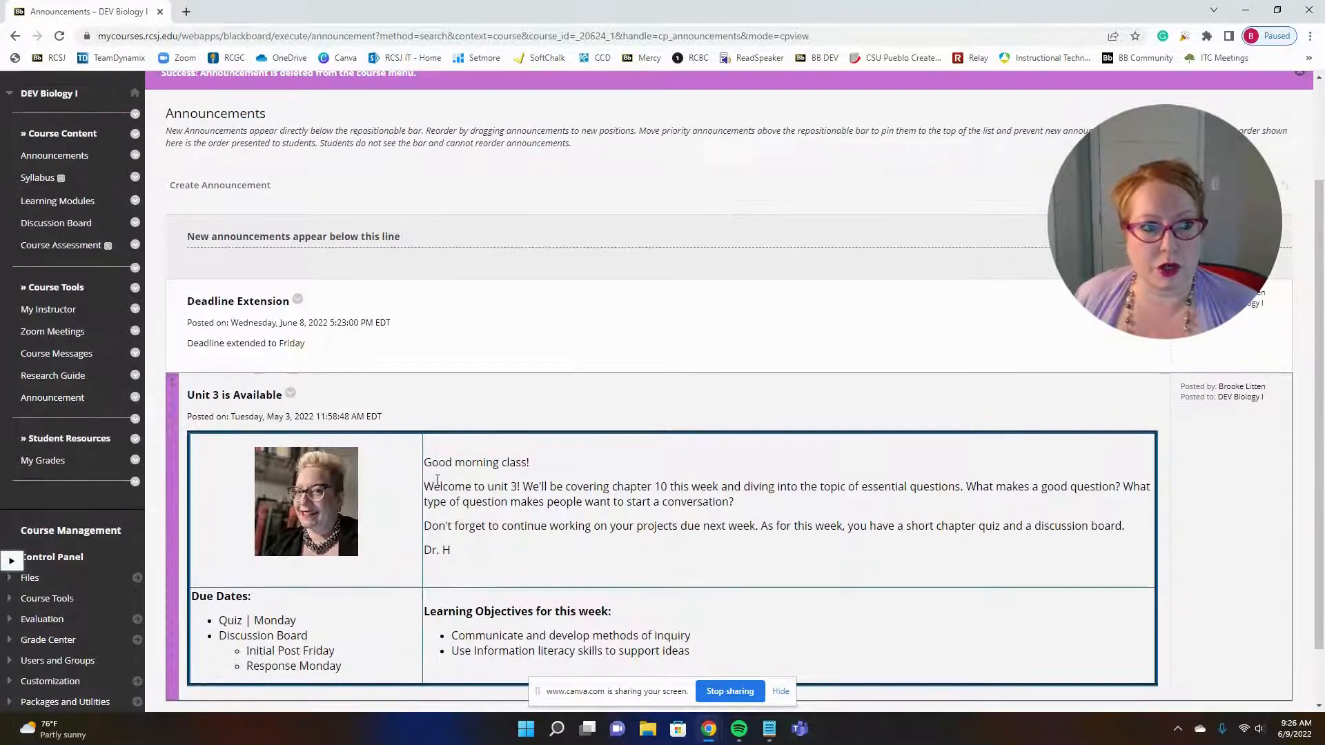
left_click(205, 185)
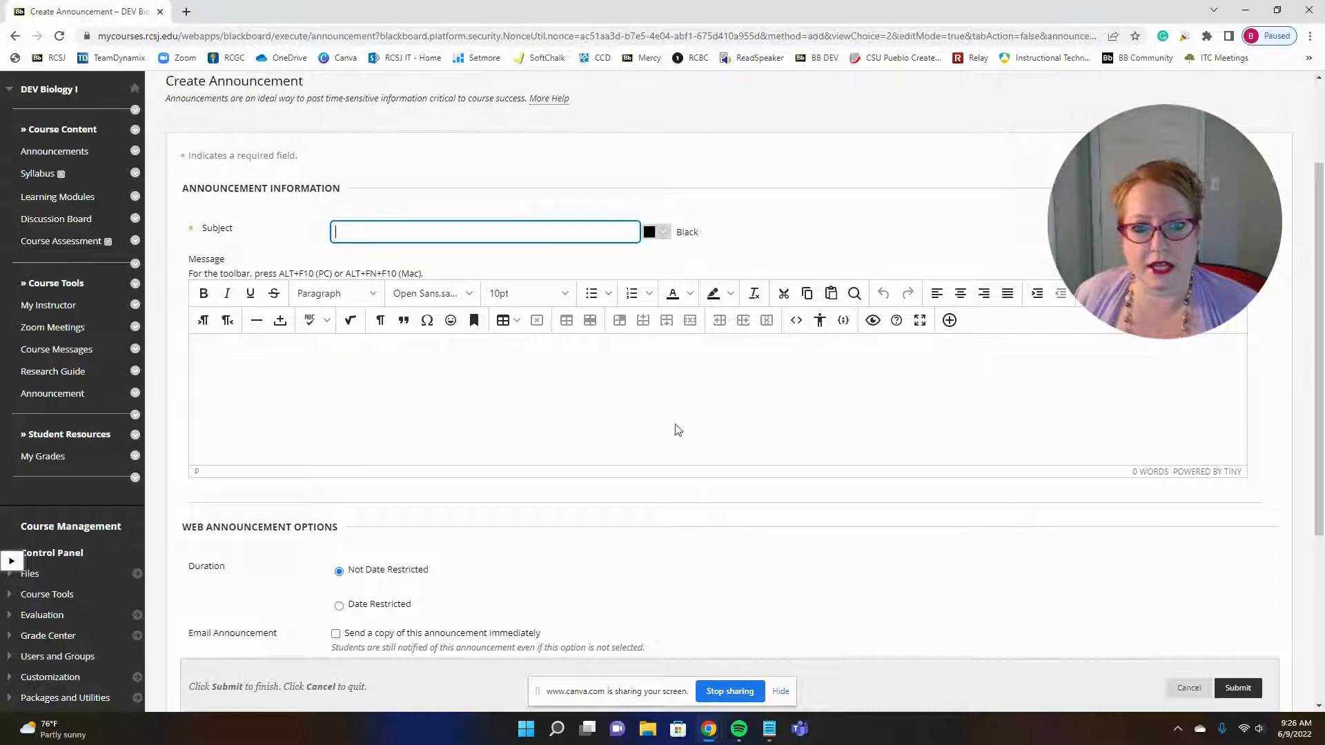
left_click(516, 229)
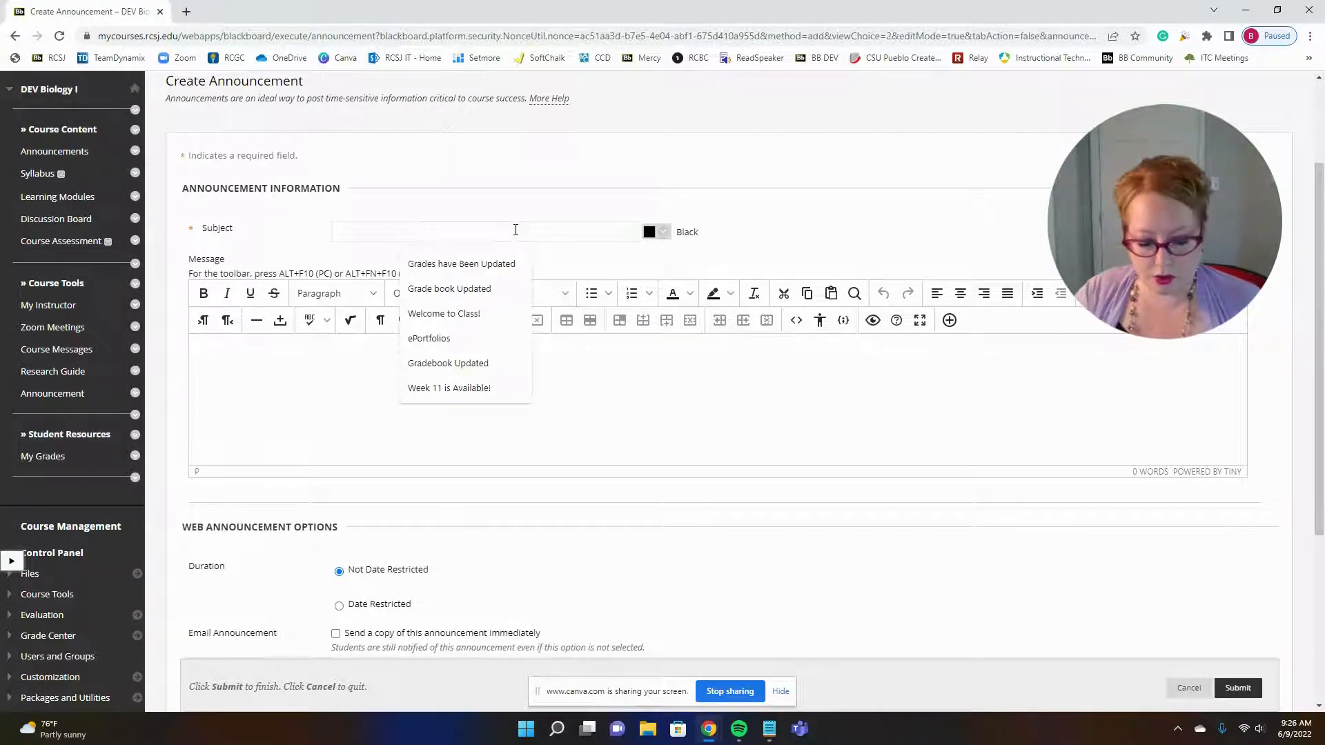
type("Welcome to")
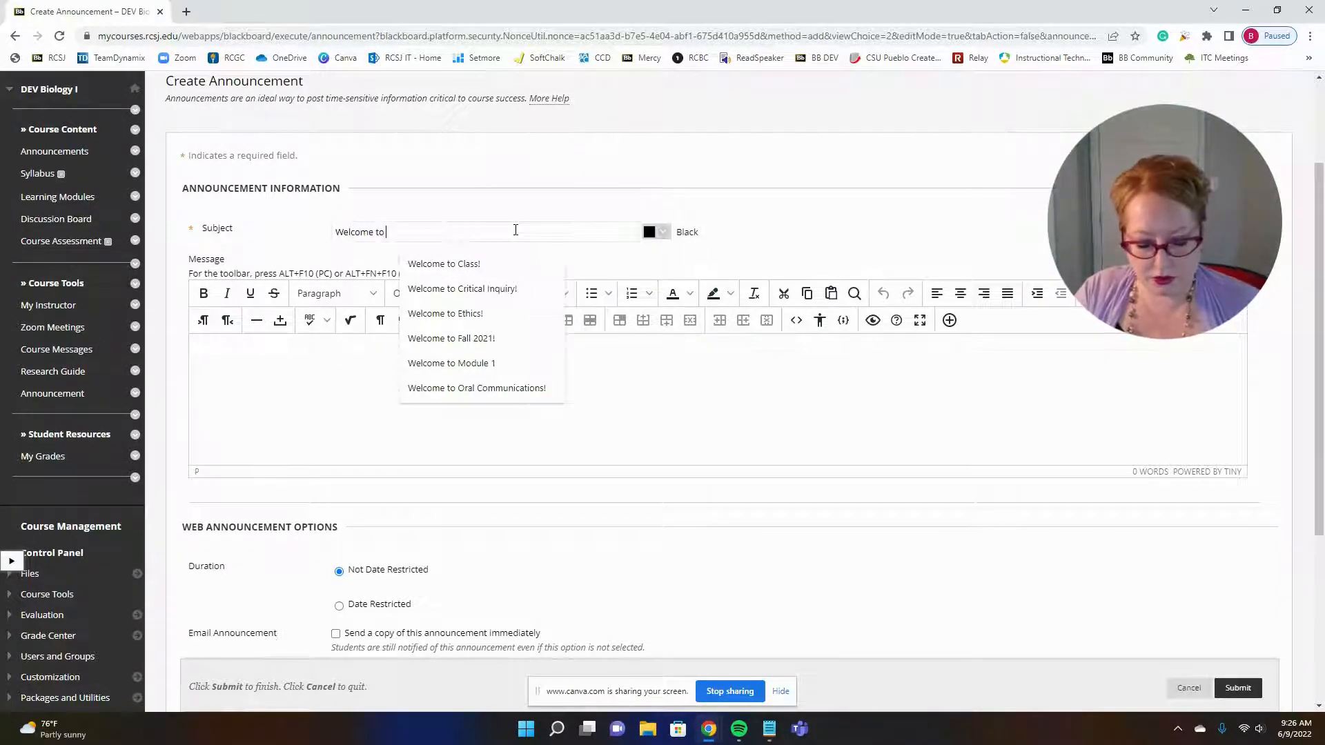
type(" Week 3")
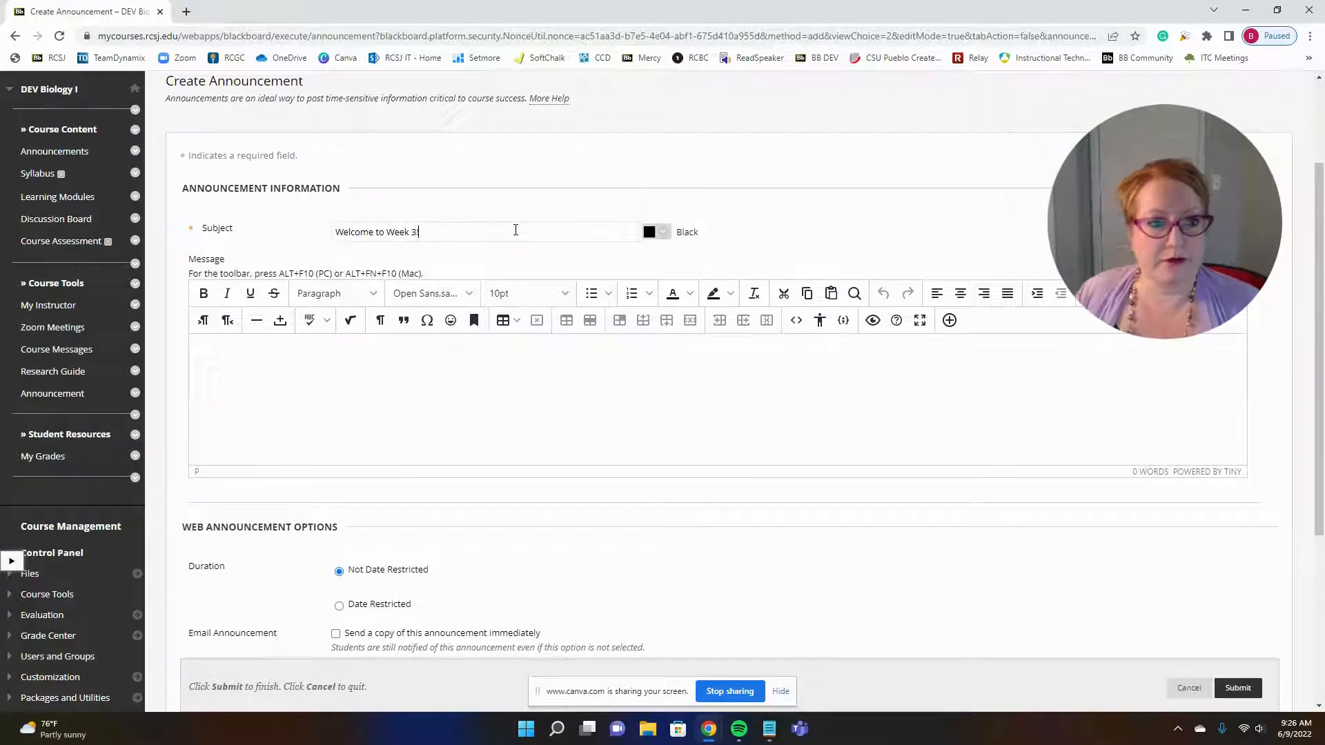
type("!")
Step: Write the announcement message "Follow the instructions on eLearning for your lesson!"
scroll(497, 276, "up", 1)
left_click(474, 463)
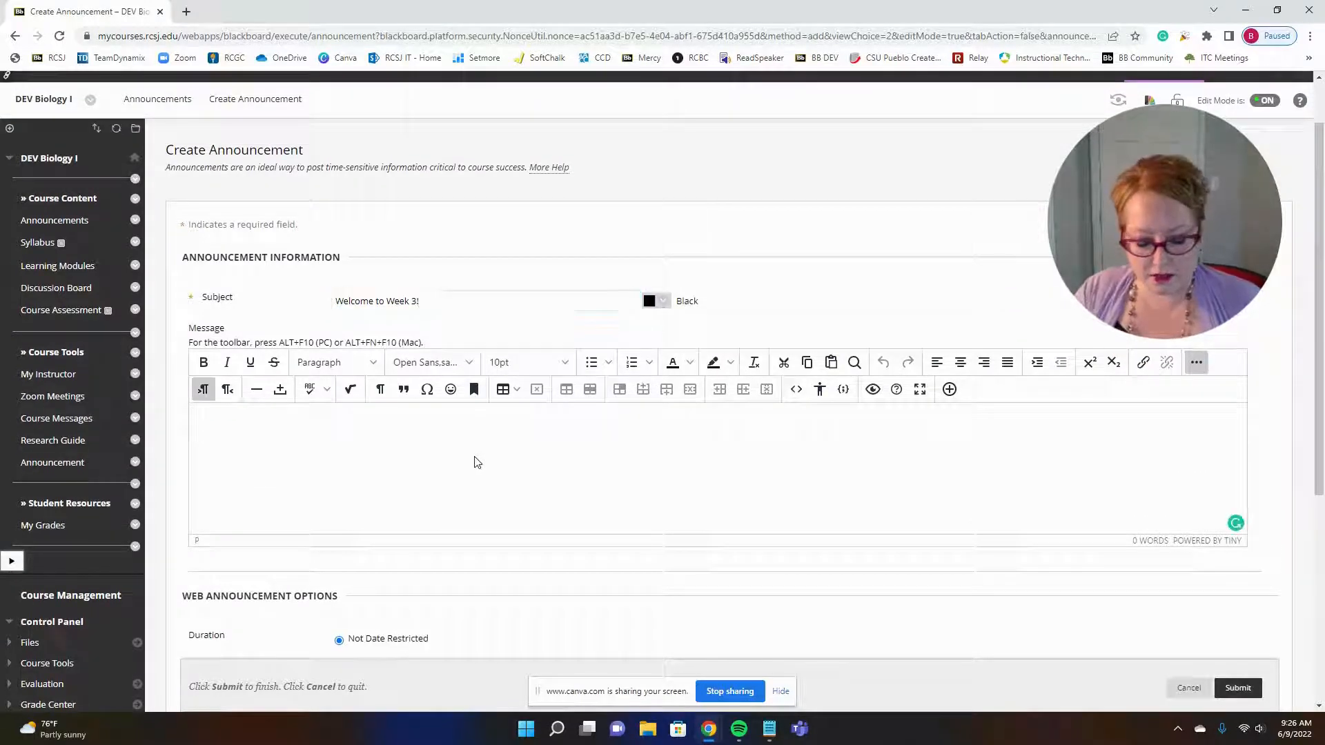
type("Follow the ")
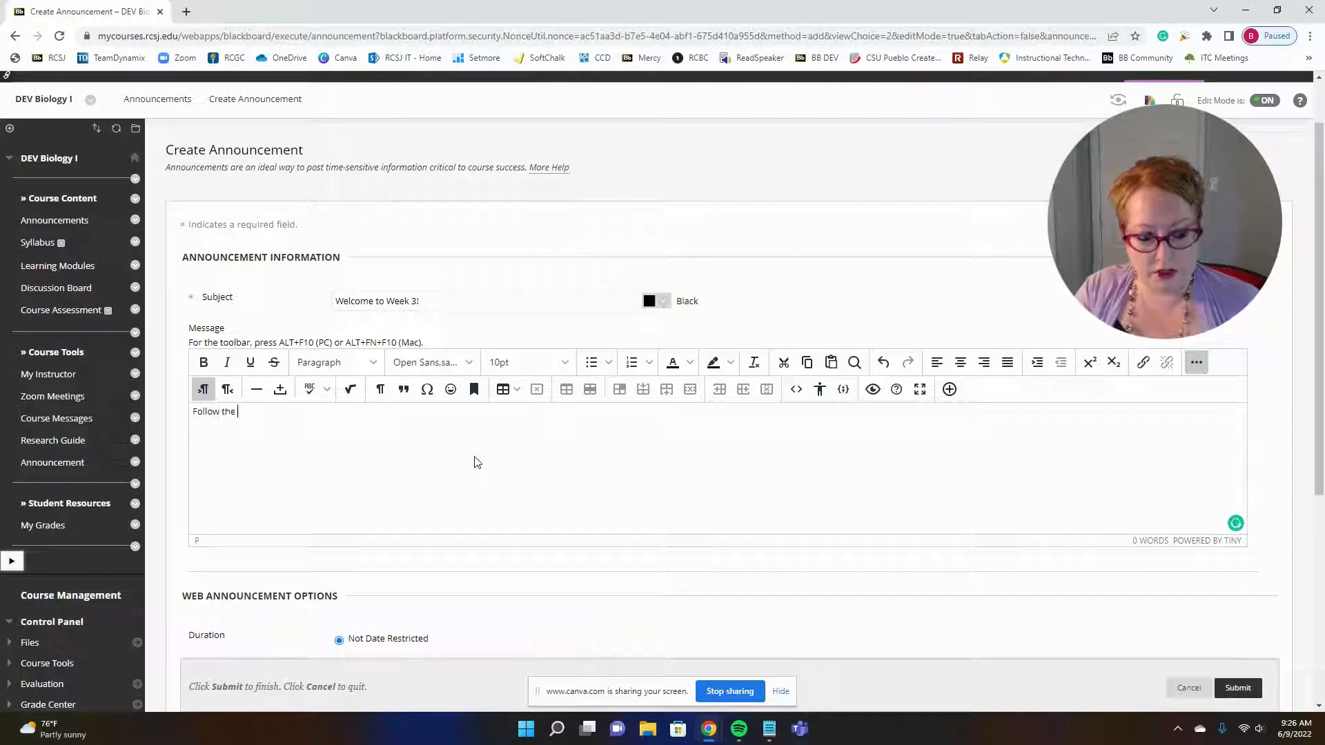
type("instructions on ")
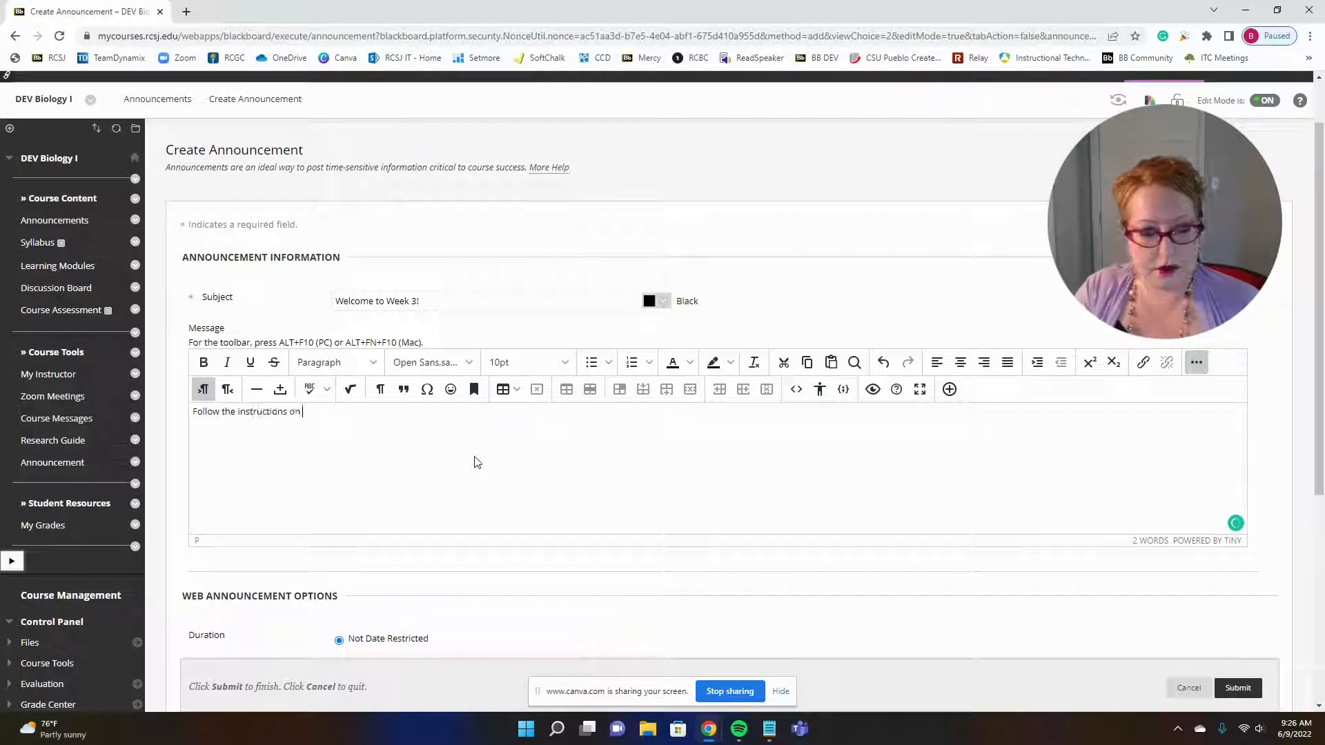
type("eLearning ")
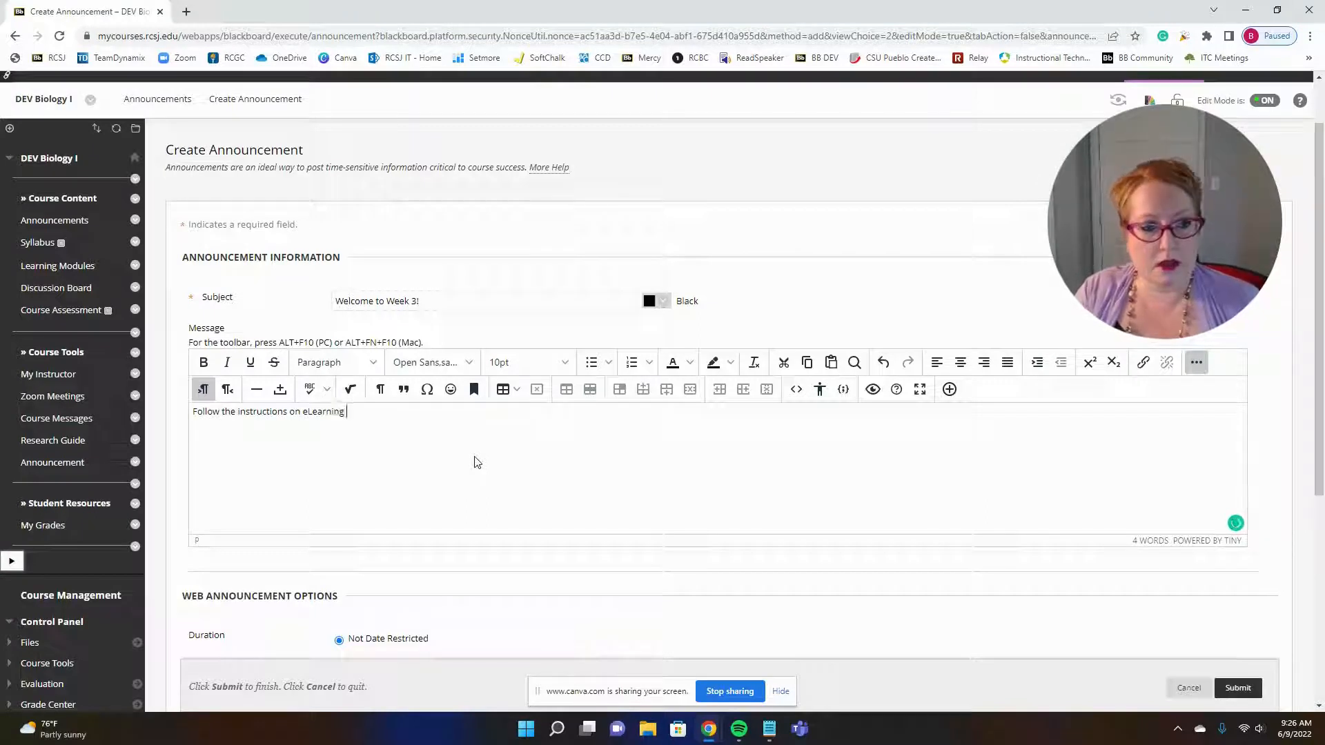
type("for your les")
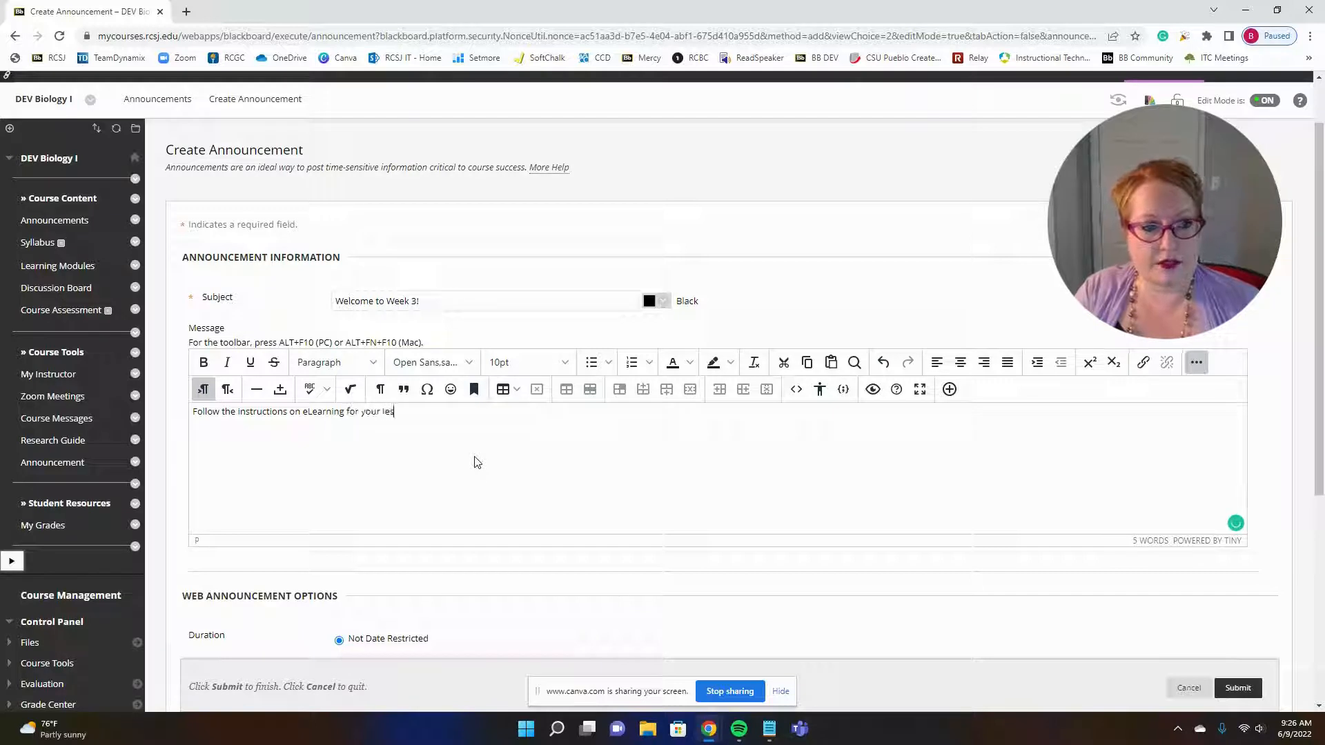
type("son!")
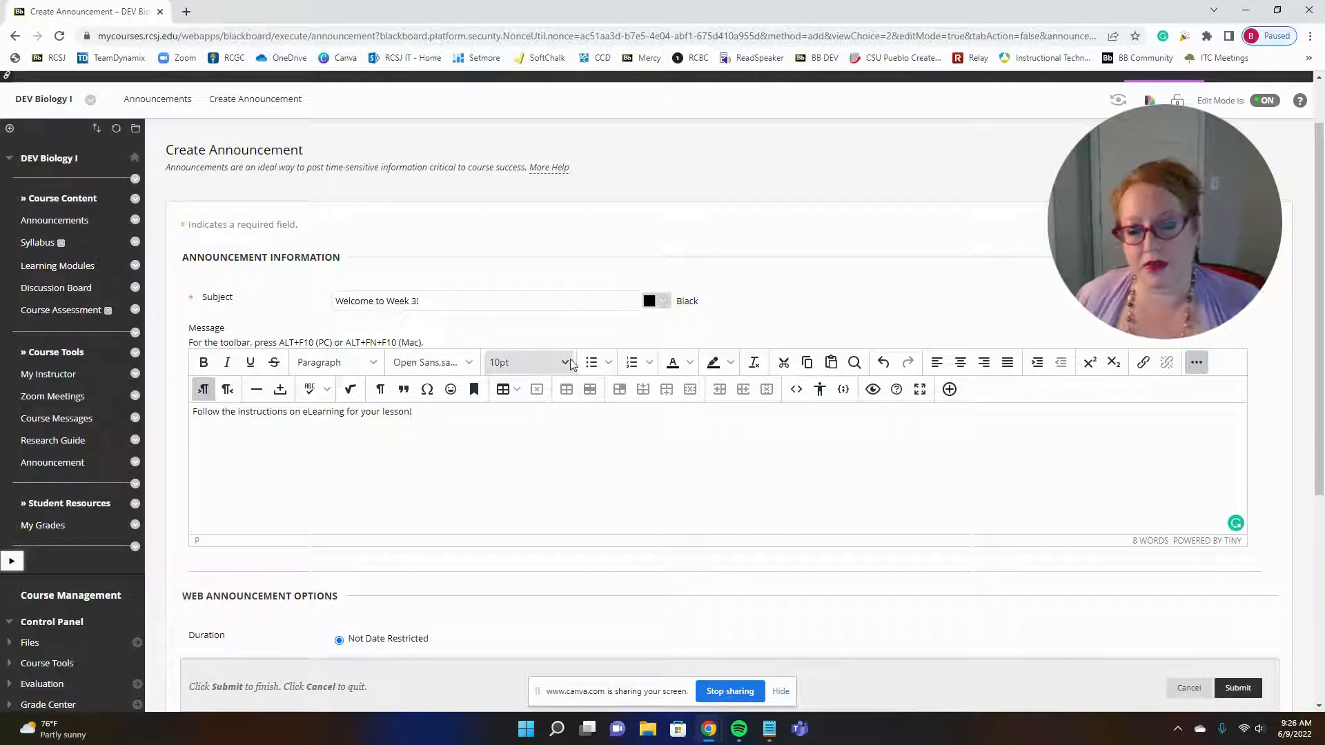
Step: Examine the message editor's paragraph styles, its tools for adding files and other content, and its table options
scroll(541, 414, "down", 1)
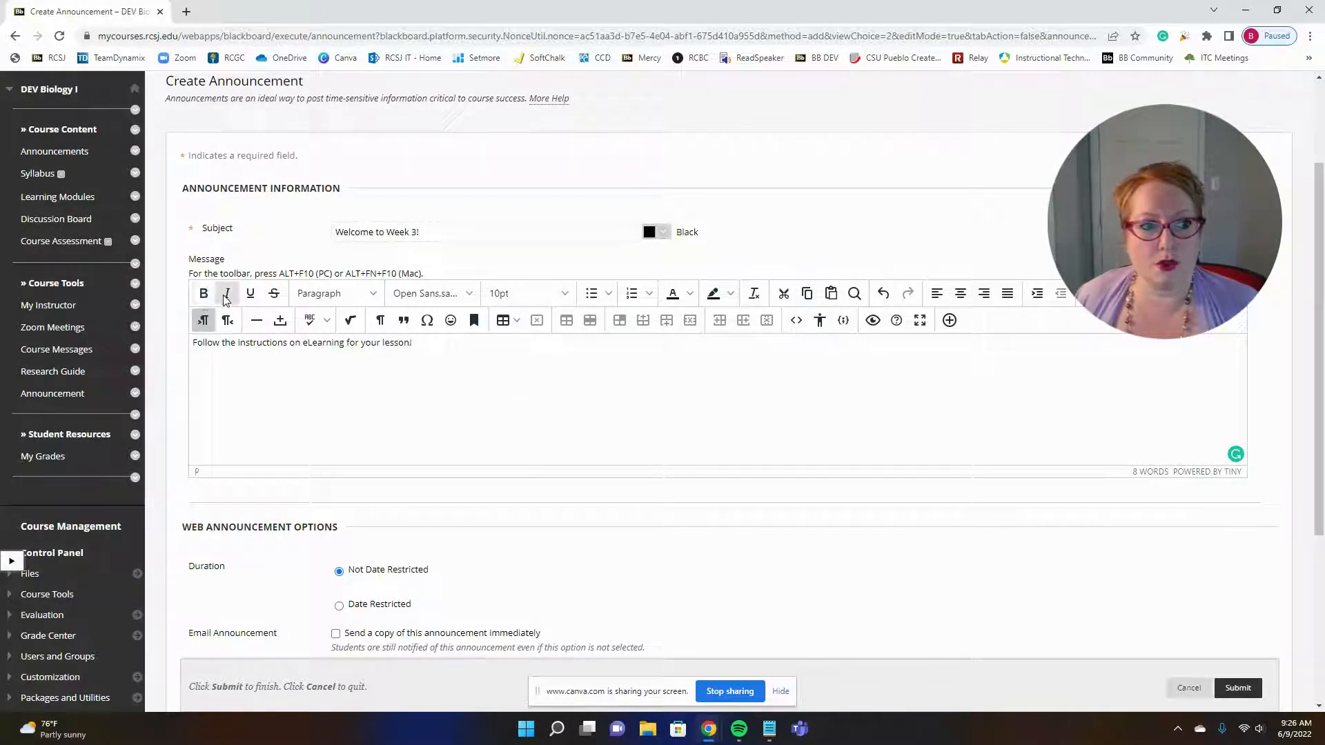
left_click(315, 298)
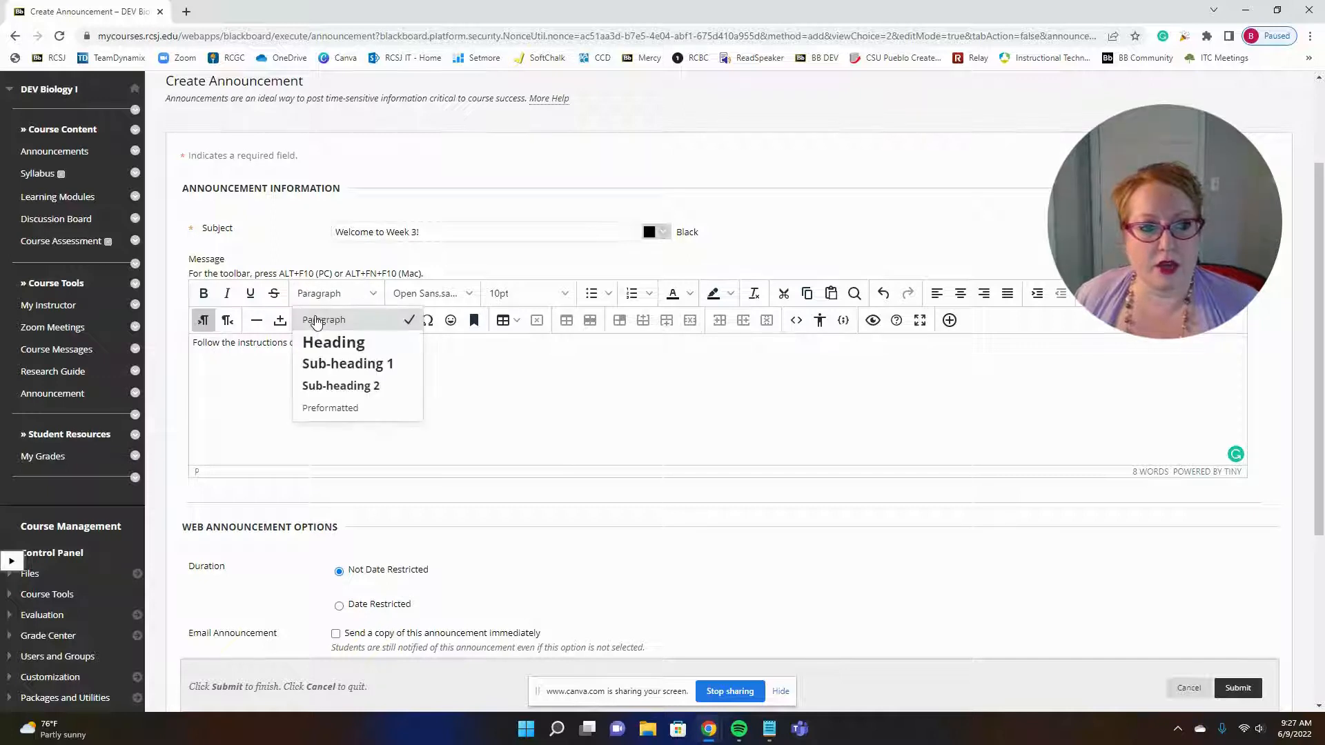
left_click(570, 425)
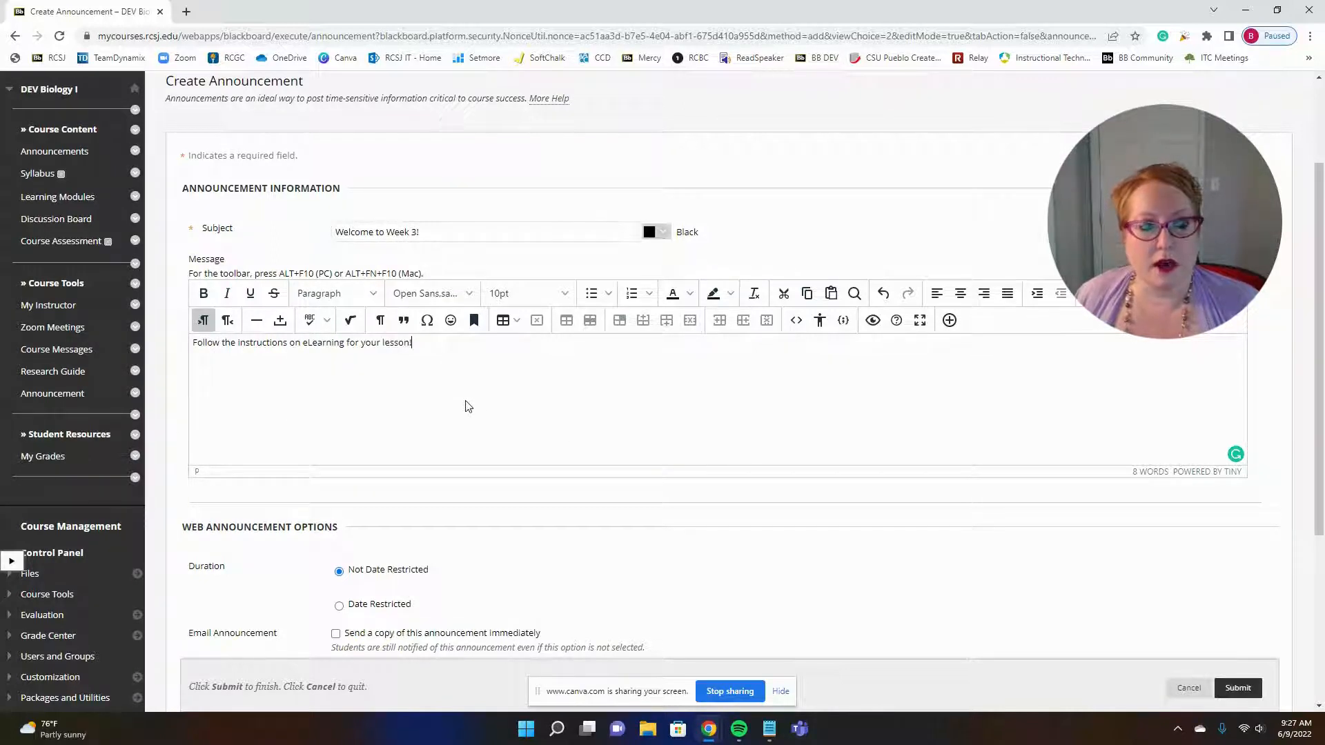
left_click(950, 322)
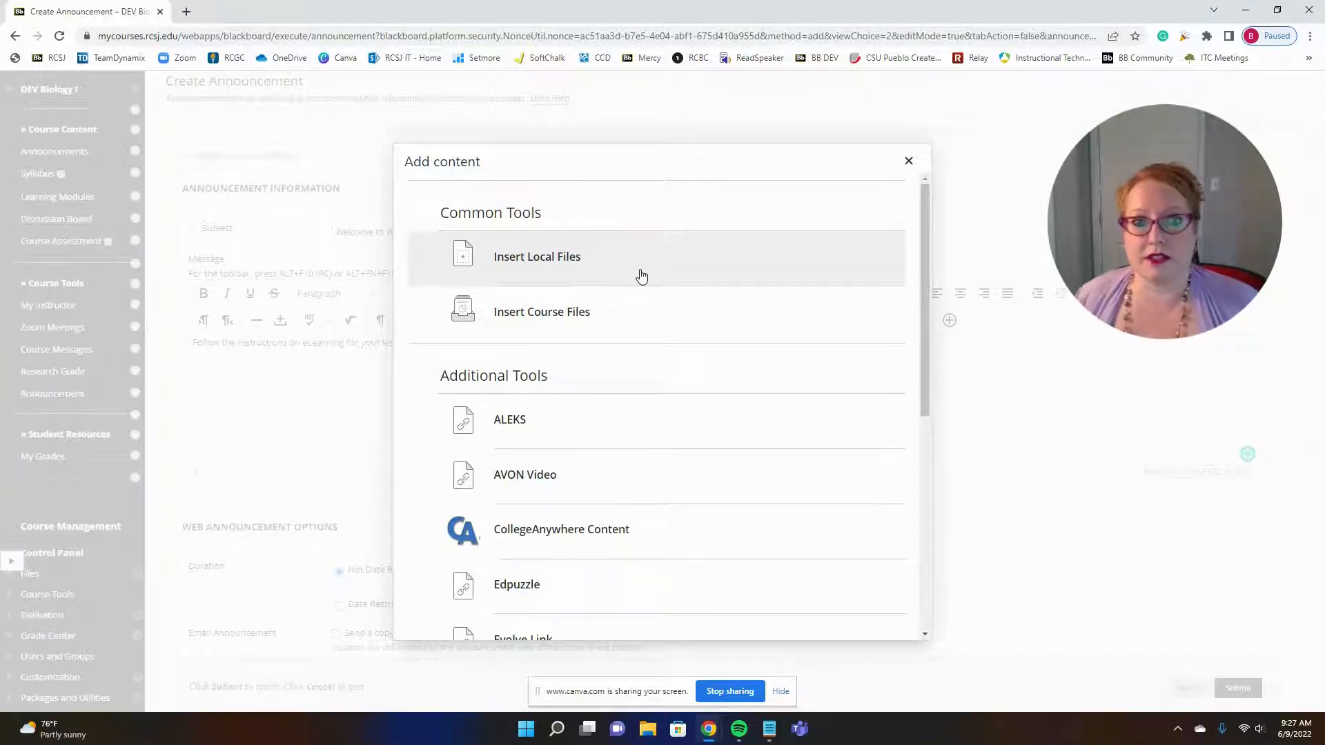
left_click(908, 161)
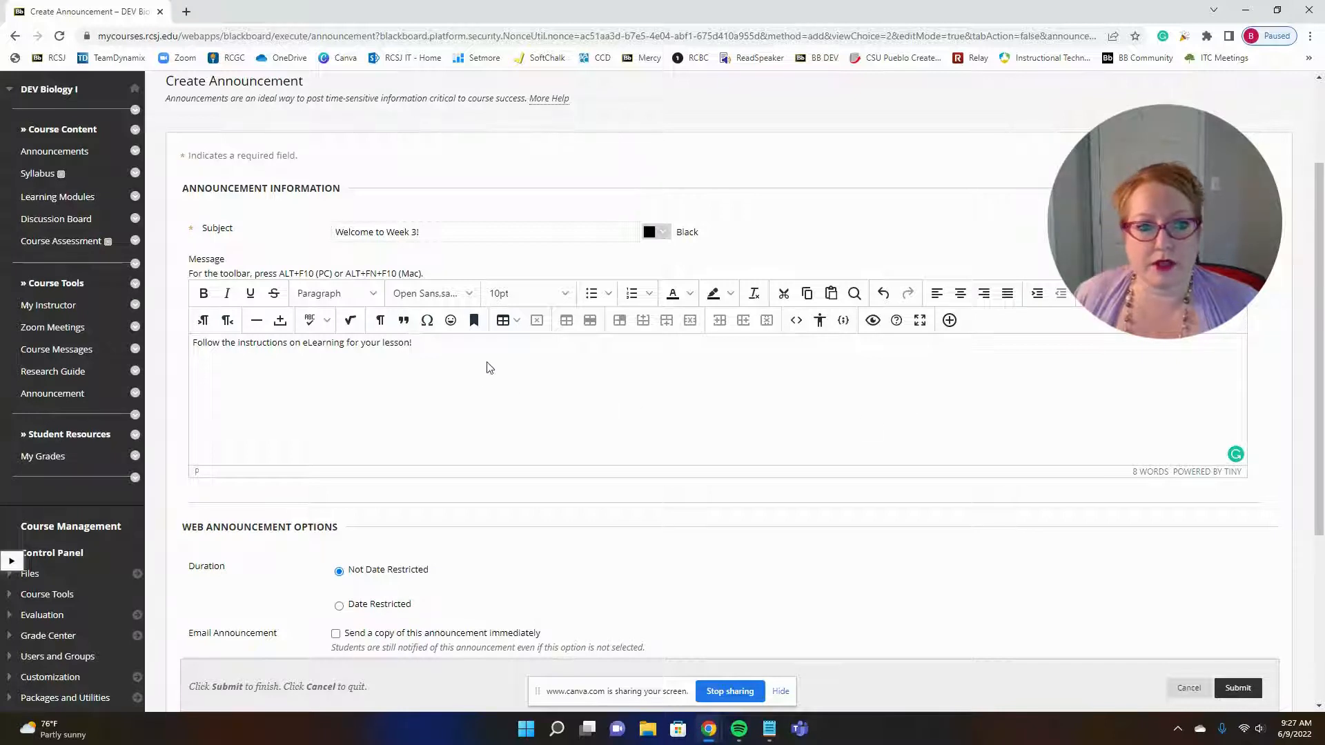
left_click(515, 323)
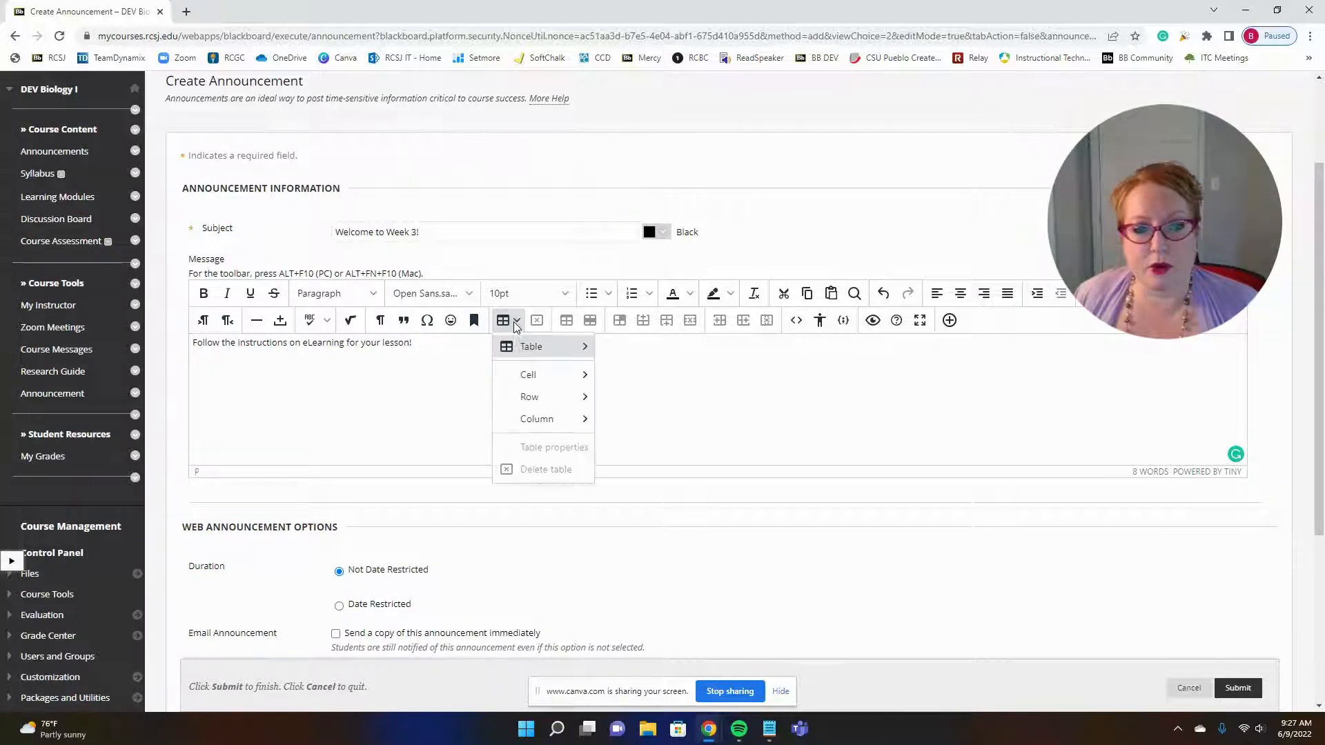
mouse_move(545, 346)
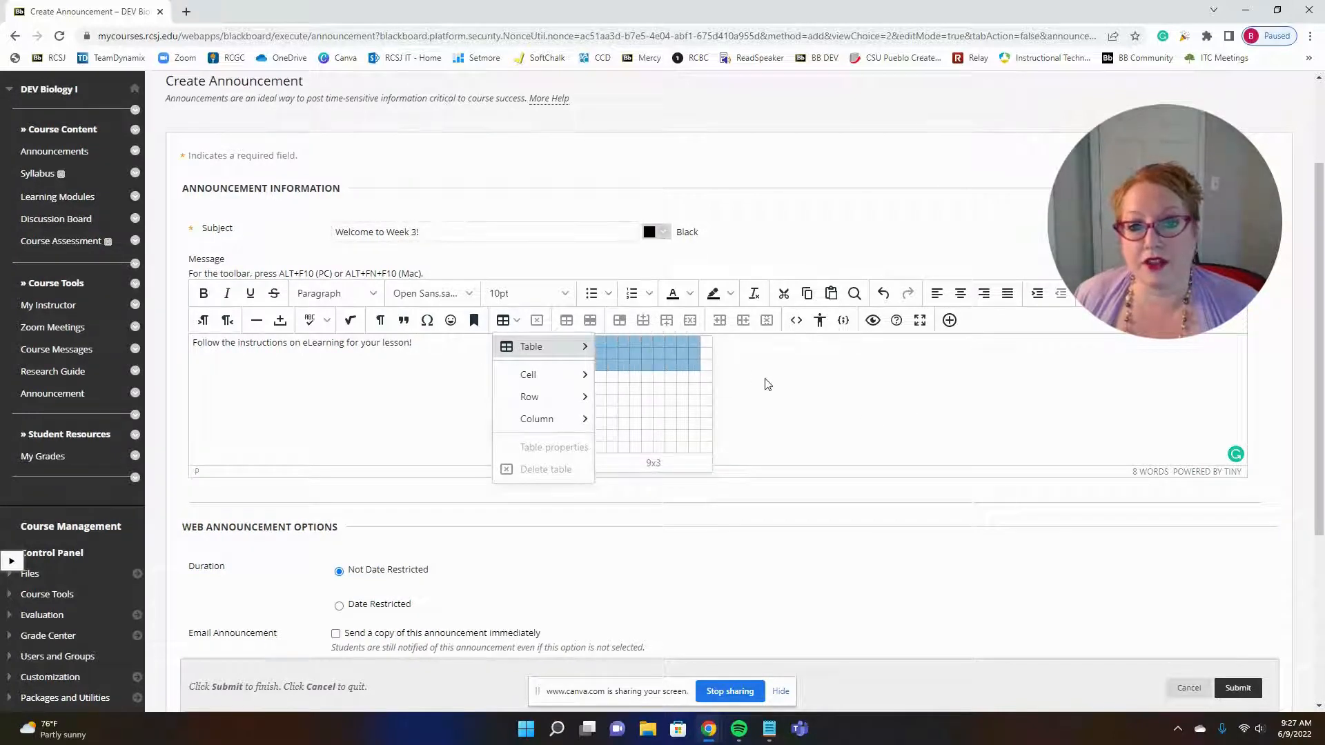
left_click(784, 394)
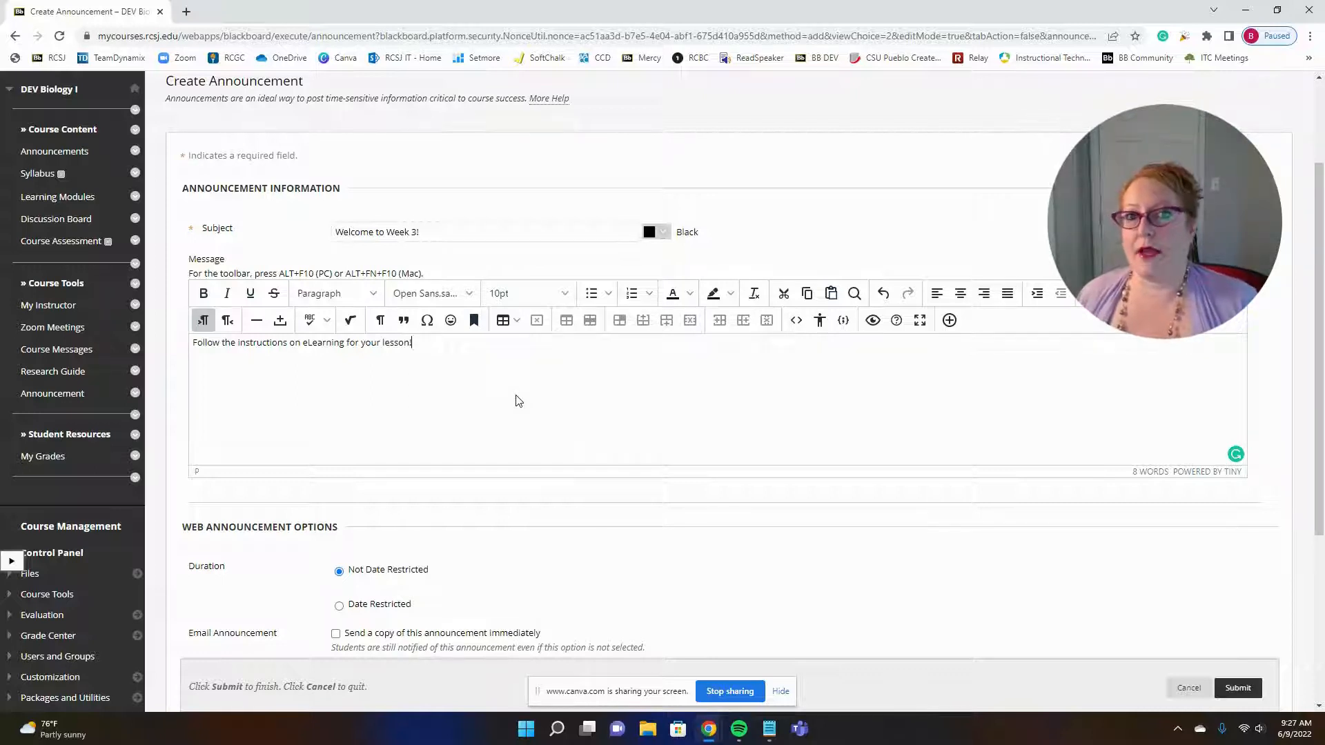
Step: Make the announcement date restricted and set it to display after 06/09/2022 at 12:00 AM
scroll(557, 383, "down", 1)
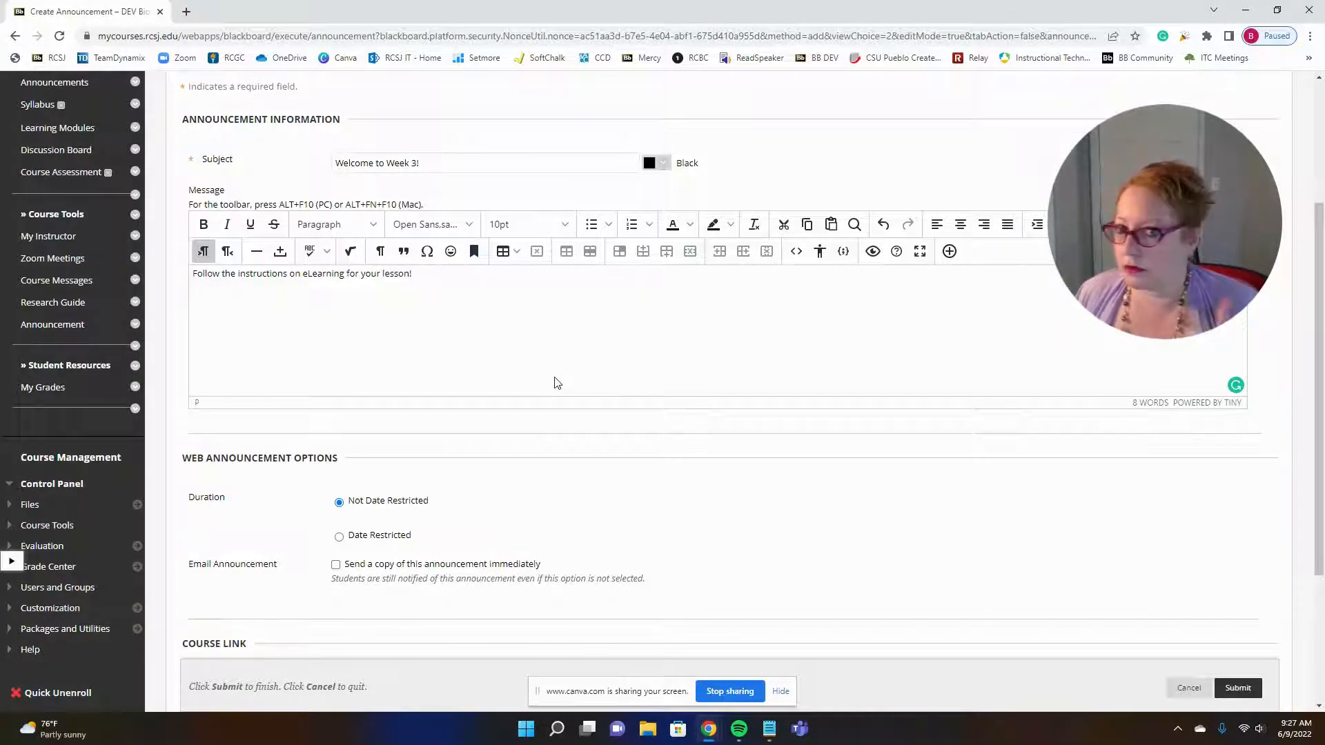
scroll(556, 383, "down", 2)
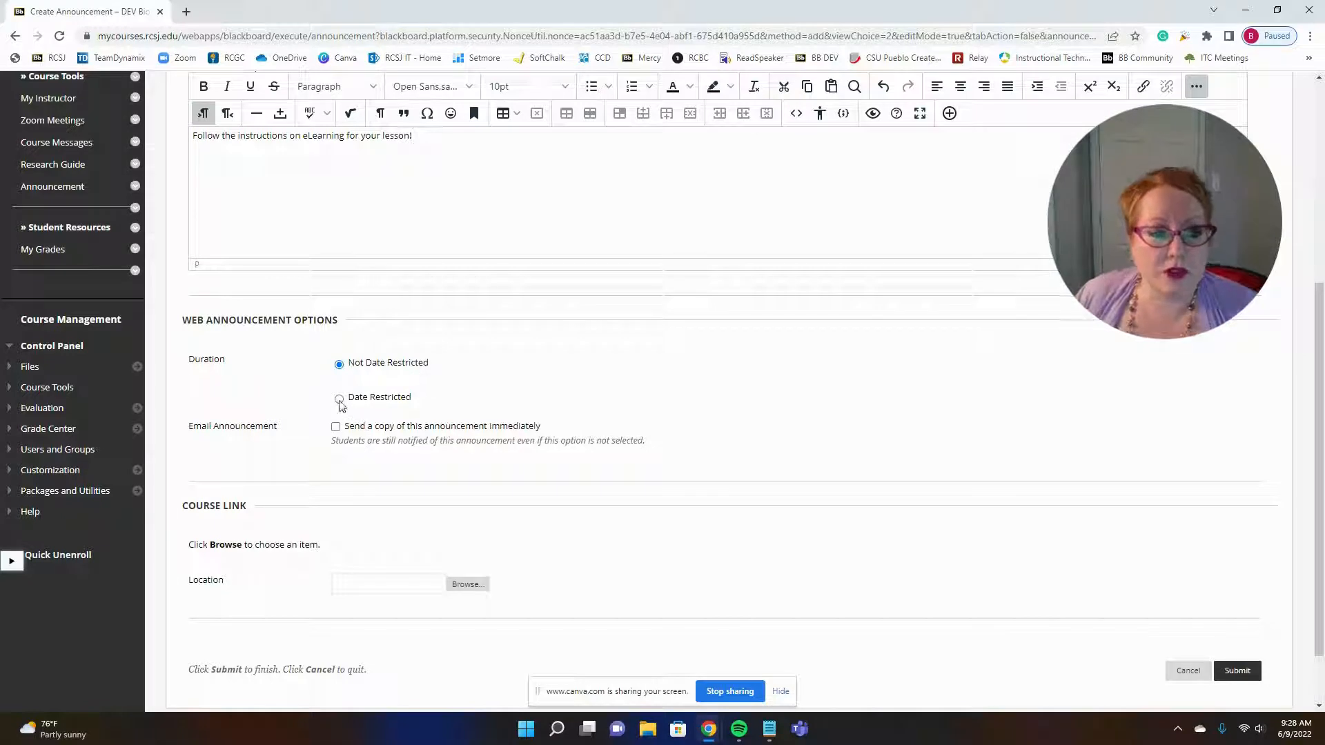
left_click(340, 400)
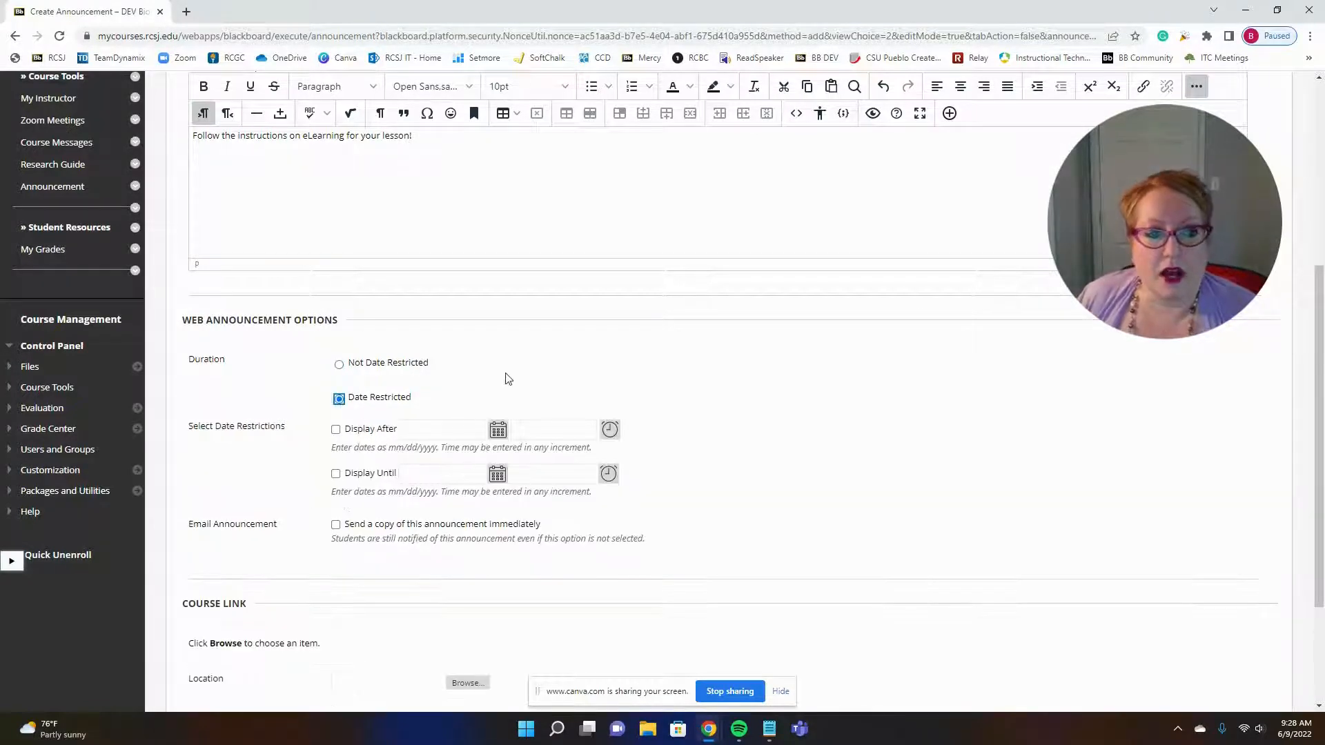
scroll(513, 376, "down", 1)
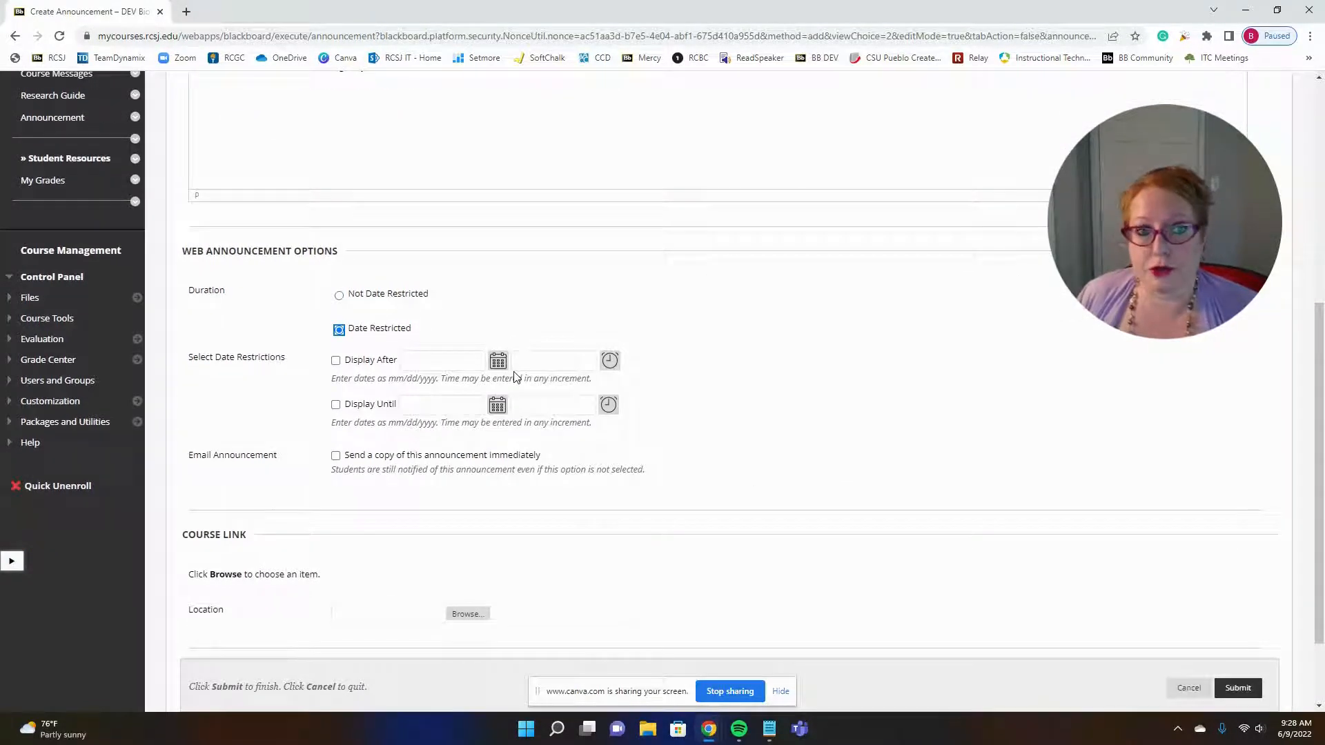
left_click(385, 333)
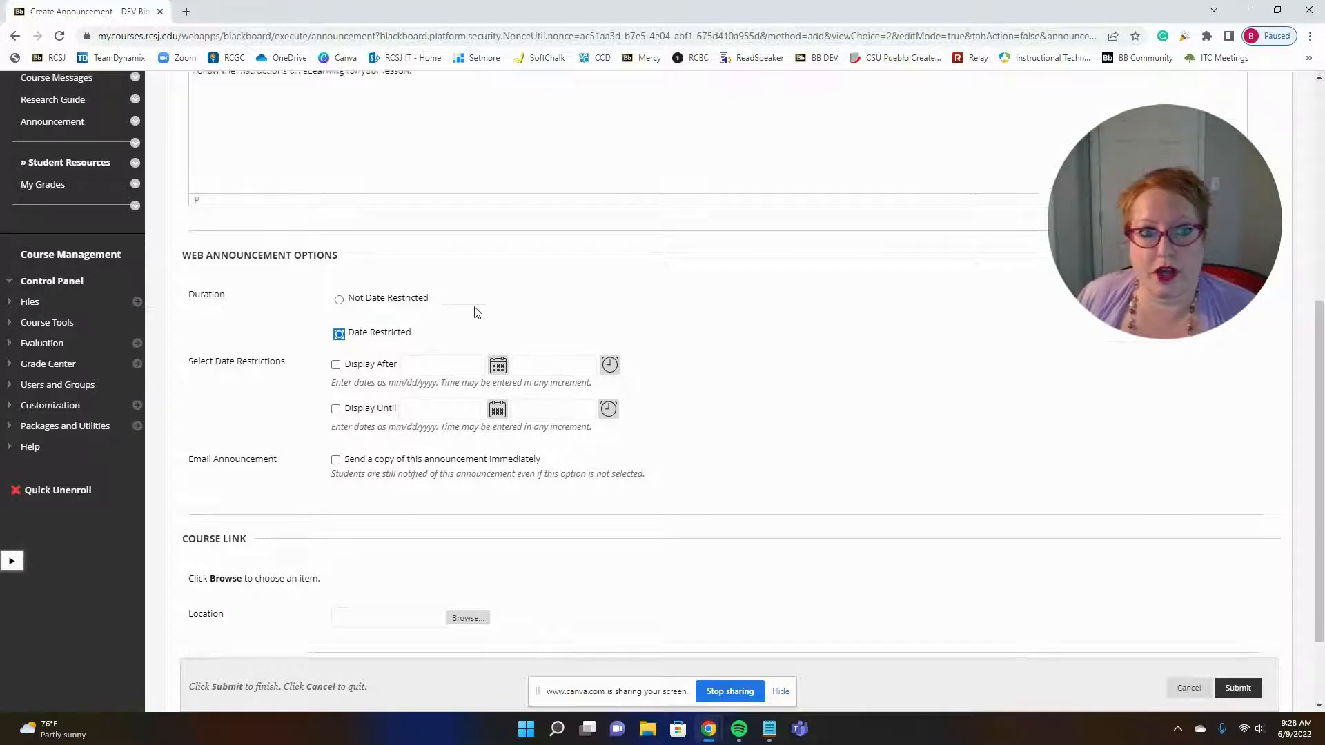
scroll(475, 309, "up", 2)
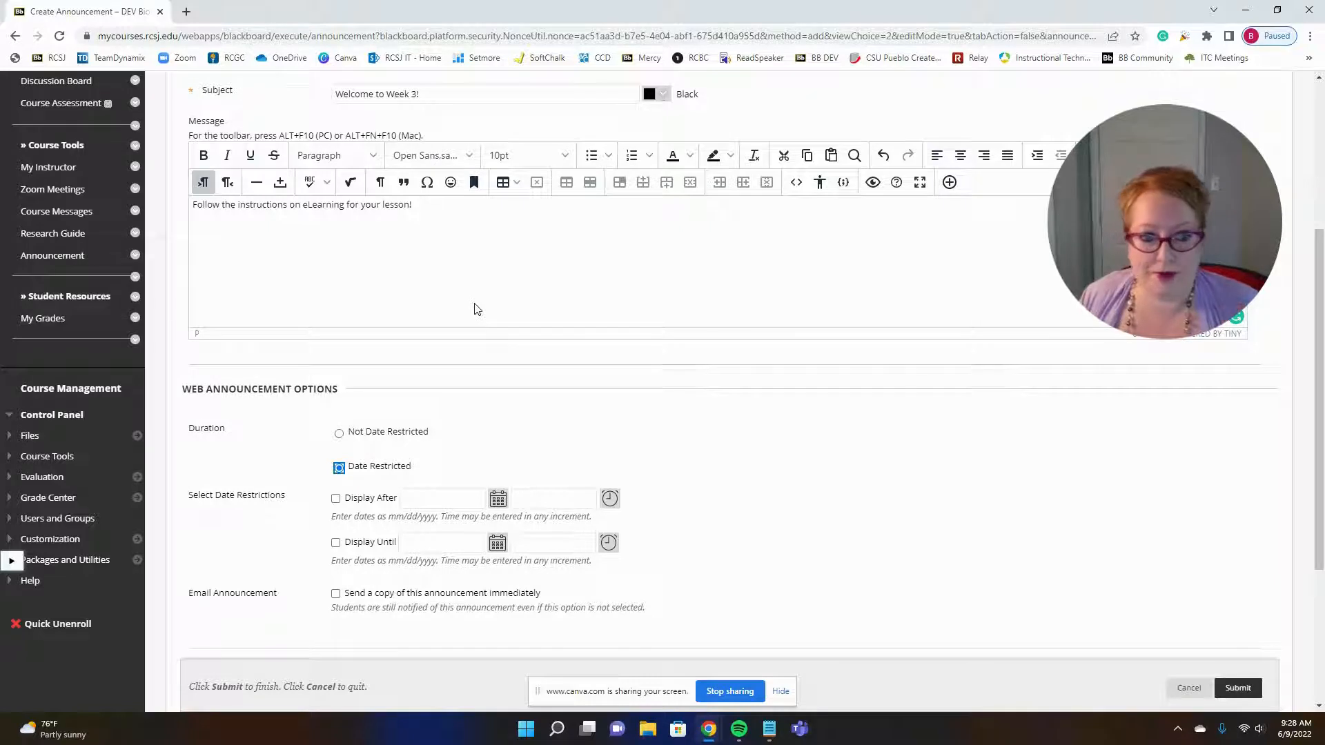
left_click(335, 499)
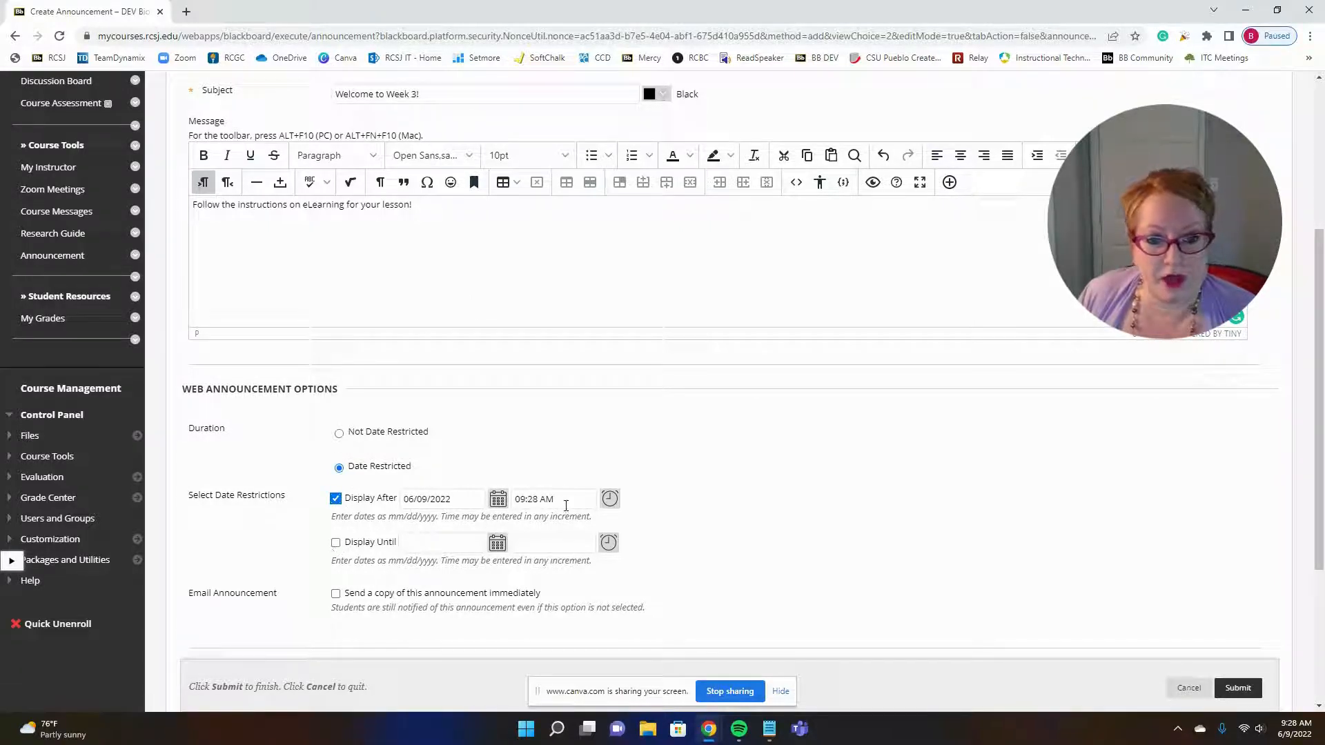
left_click(609, 498)
left_click(624, 386)
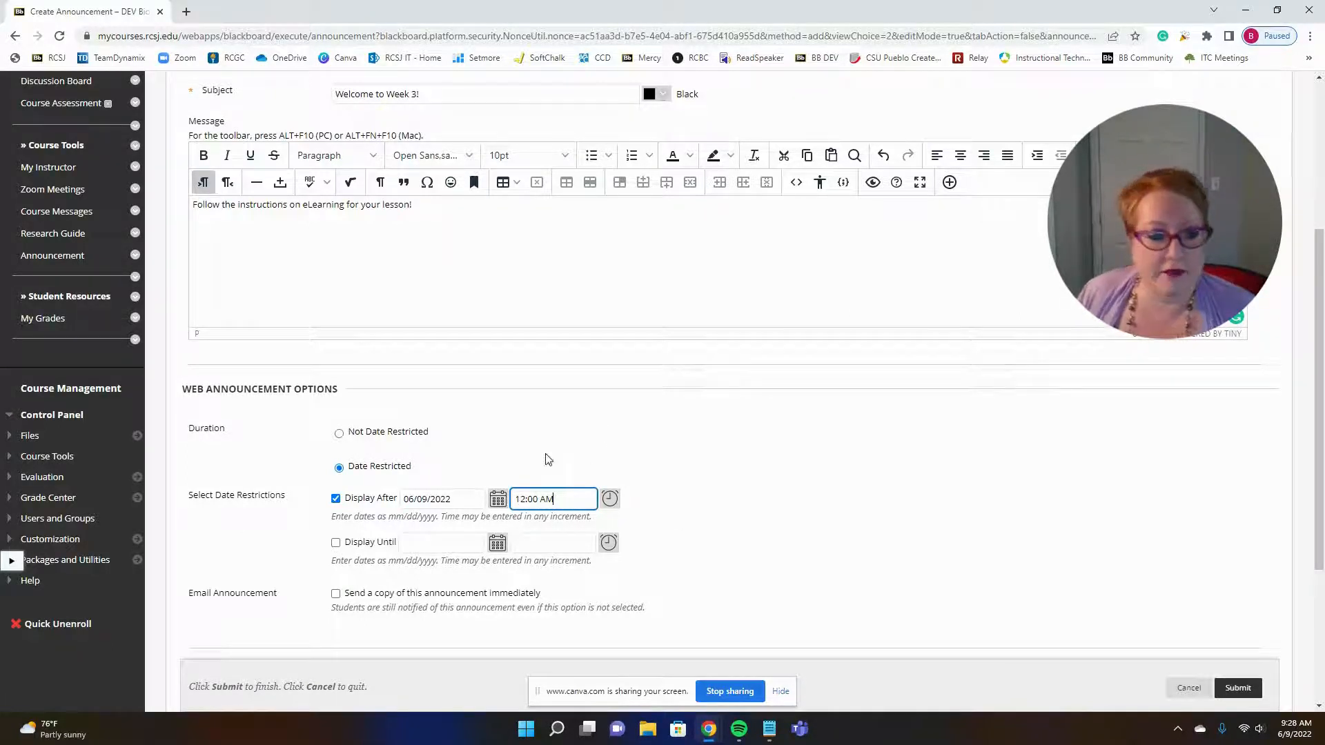
Step: Enable the Display Until restriction and set its end date to 06/16/2022
left_click(335, 545)
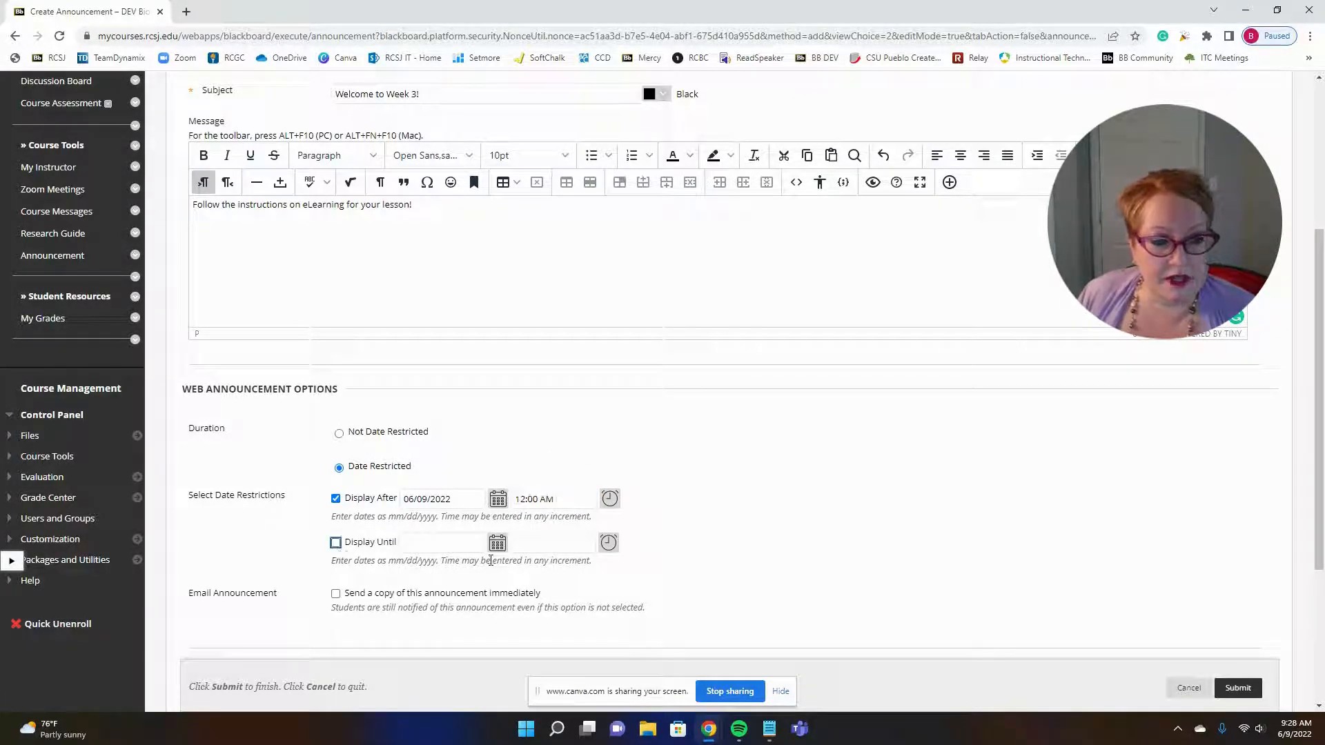
left_click(335, 543)
left_click(497, 545)
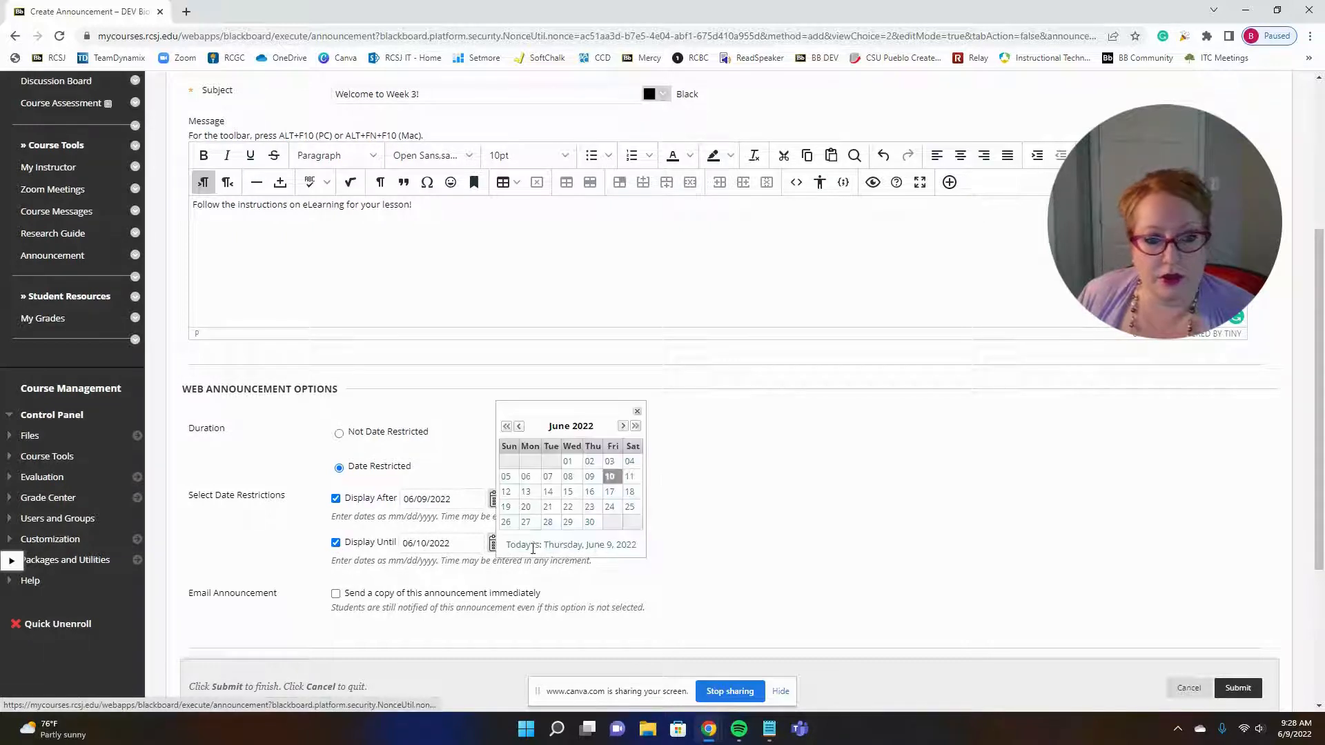
left_click(597, 492)
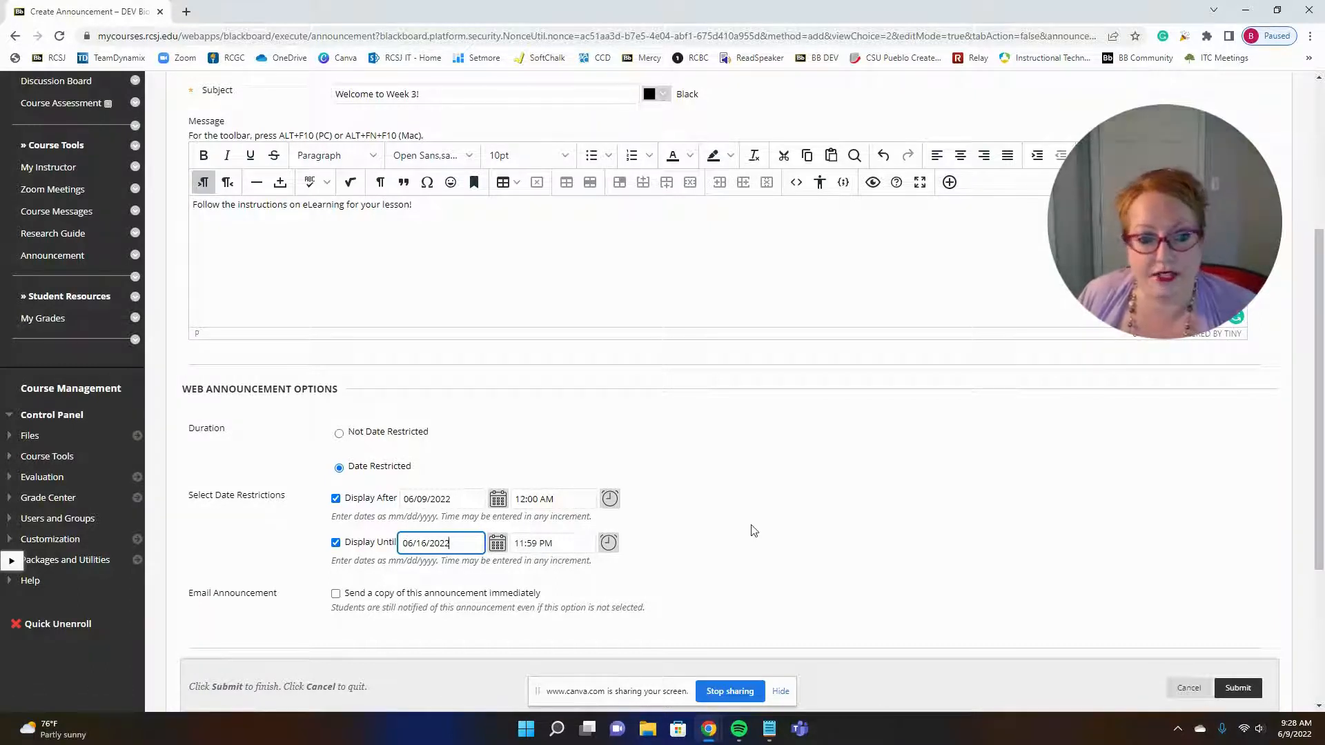
Step: Choose to email a copy of the announcement immediately and submit the announcement
scroll(756, 528, "down", 1)
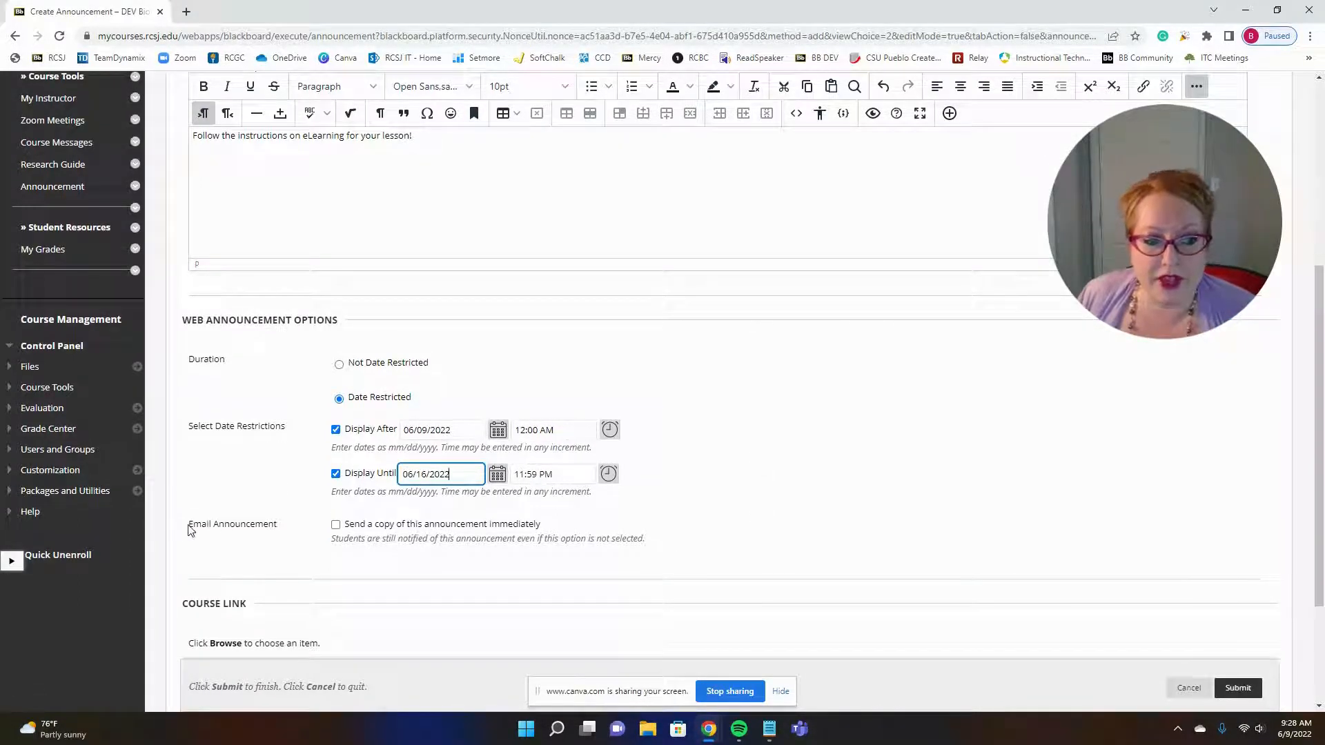
left_click_drag(185, 525, 567, 532)
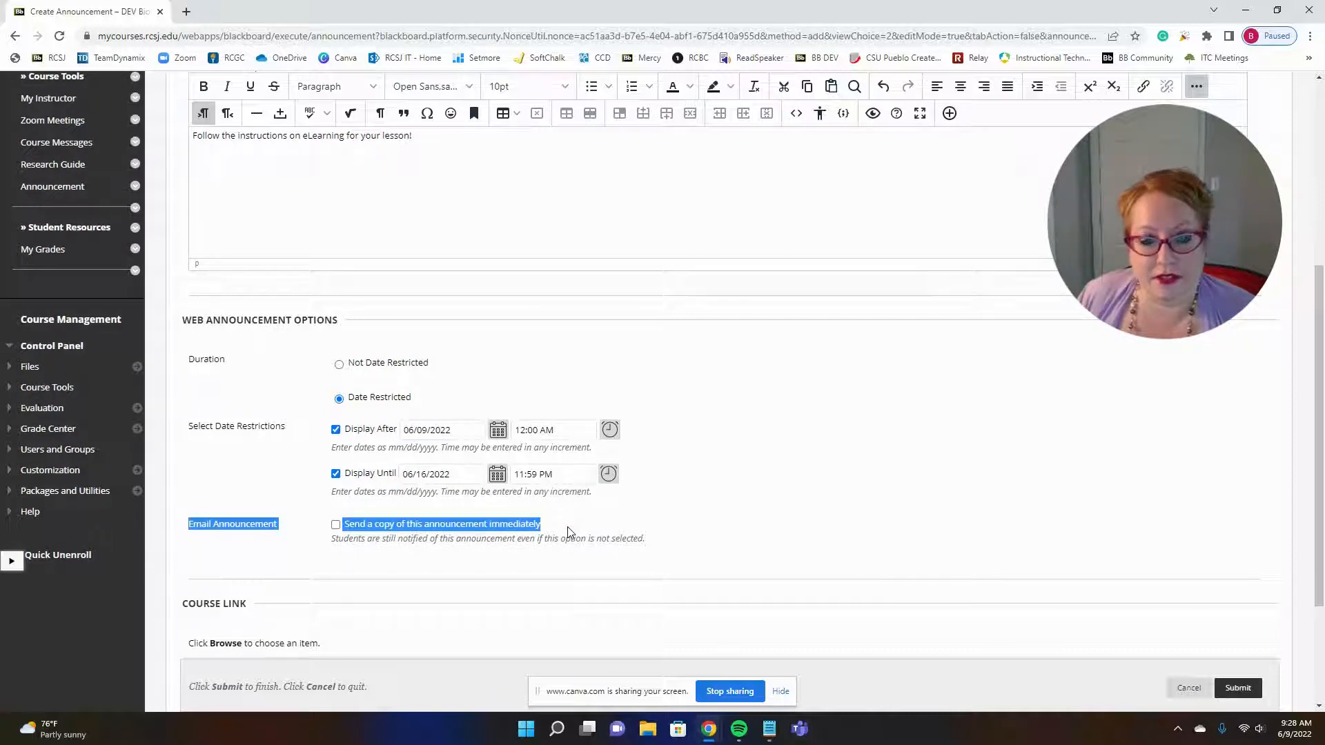
left_click(336, 526)
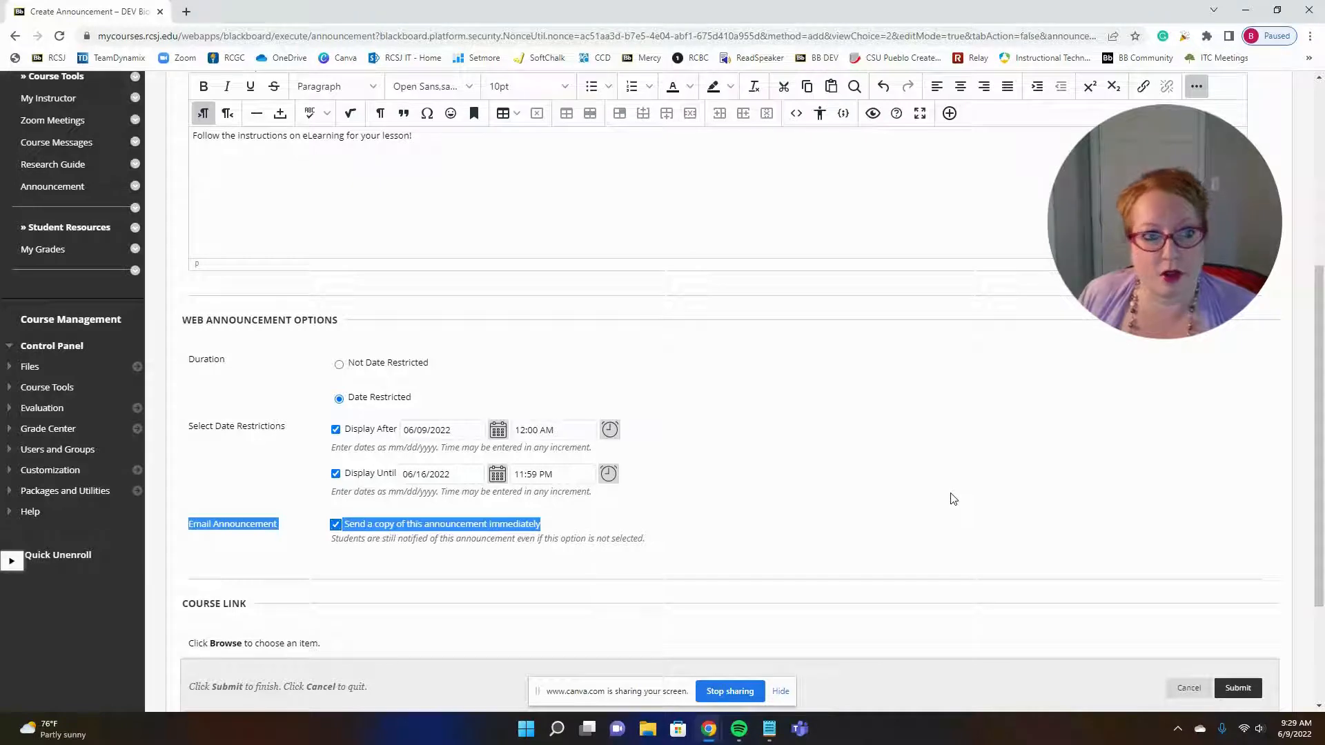
scroll(745, 369, "up", 2)
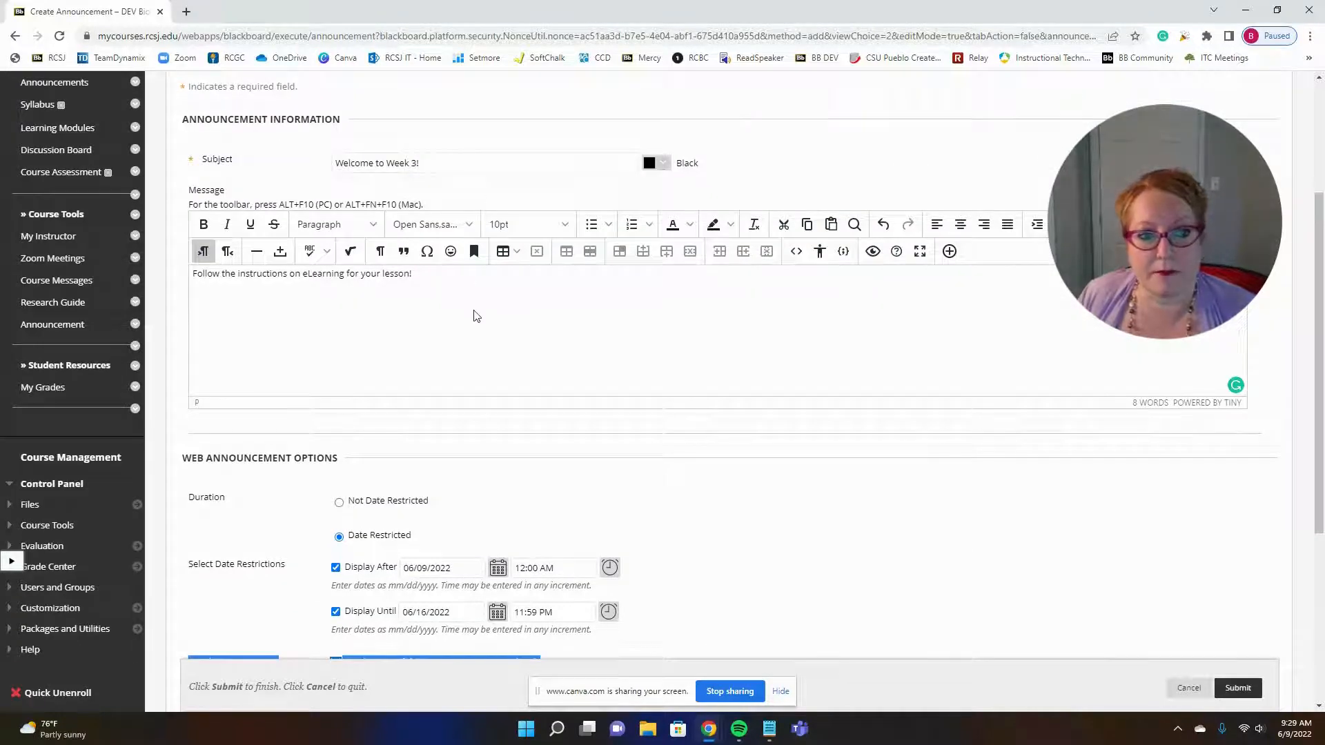
scroll(473, 314, "down", 2)
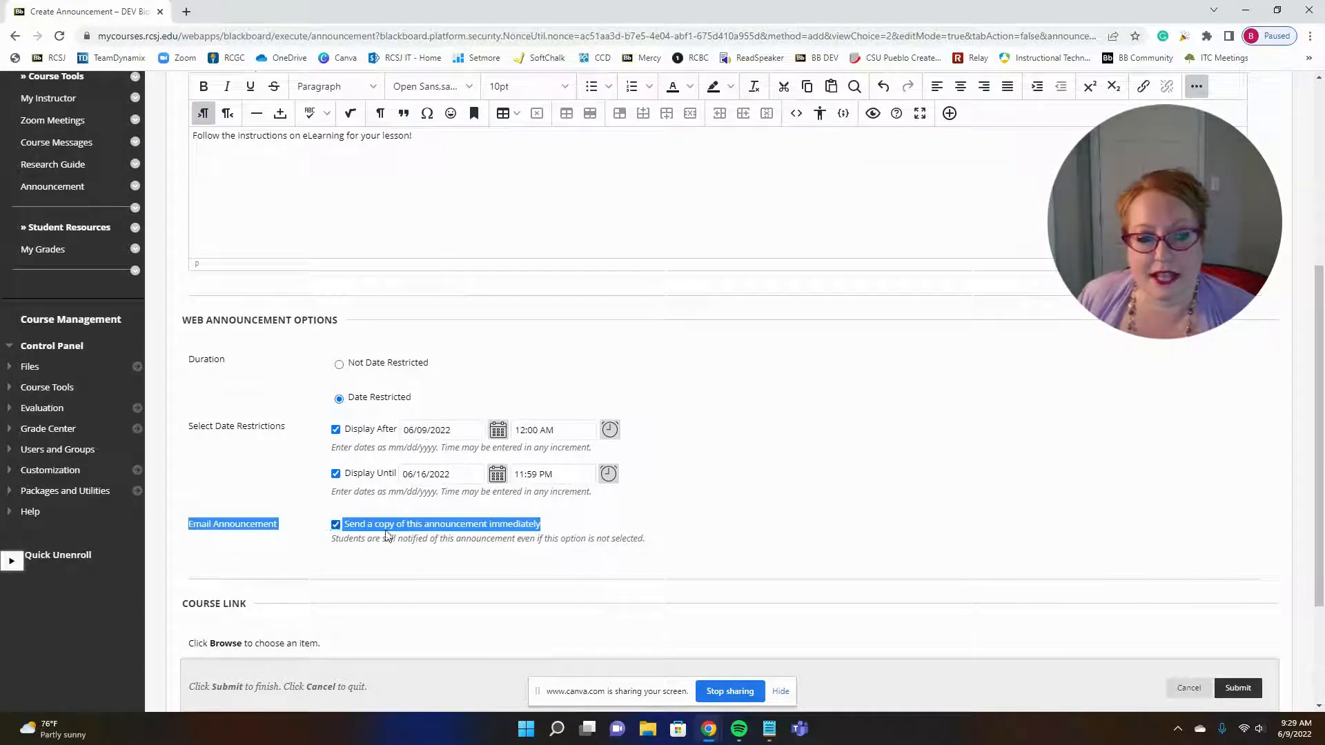
left_click_drag(359, 540, 354, 543)
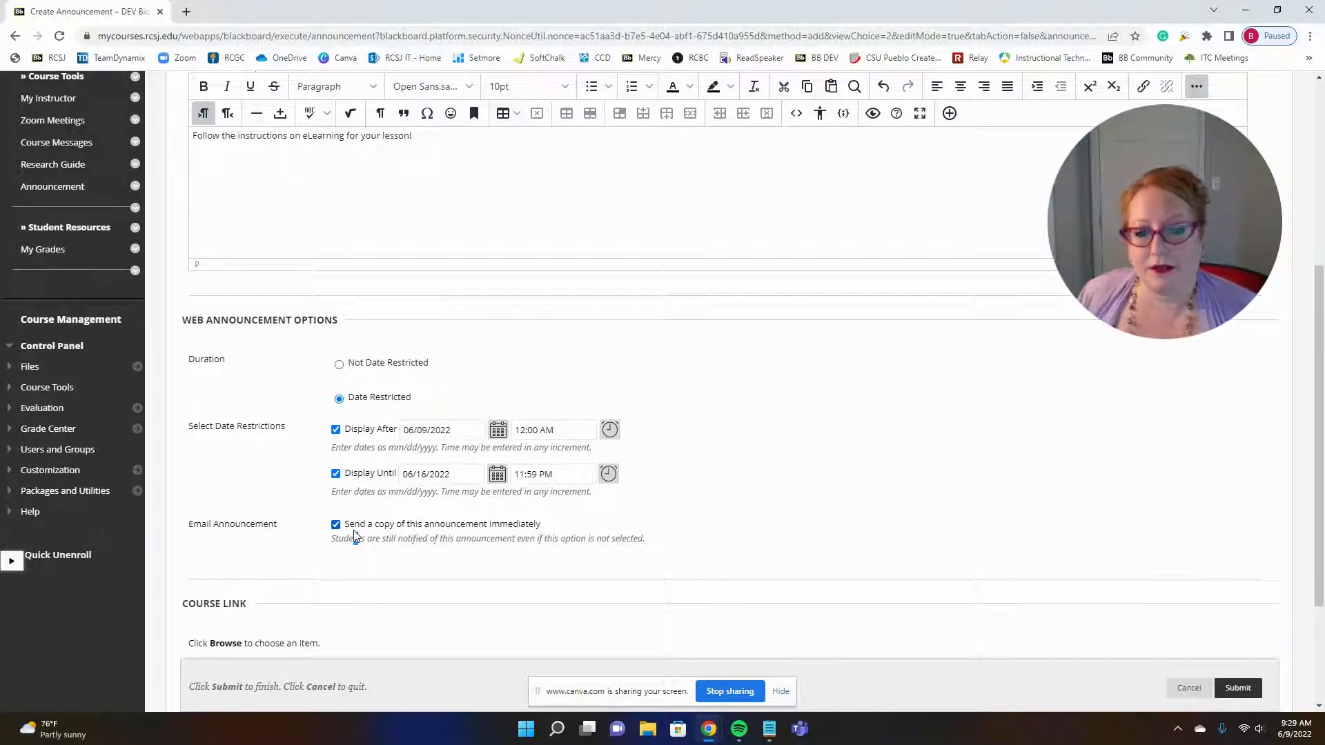
left_click(1240, 689)
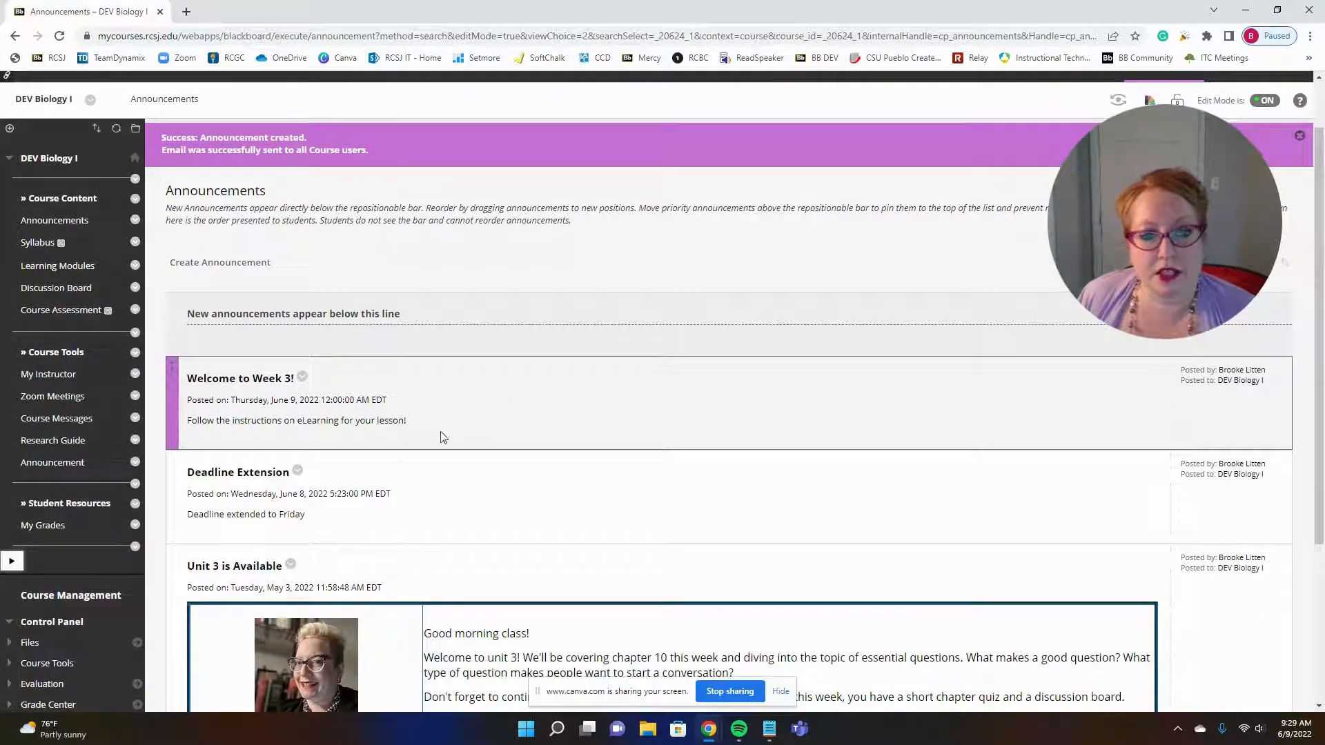
Step: Pin the "Unit 3 is Available" announcement by moving it above the "New announcements appear below this line" bar
scroll(511, 381, "down", 1)
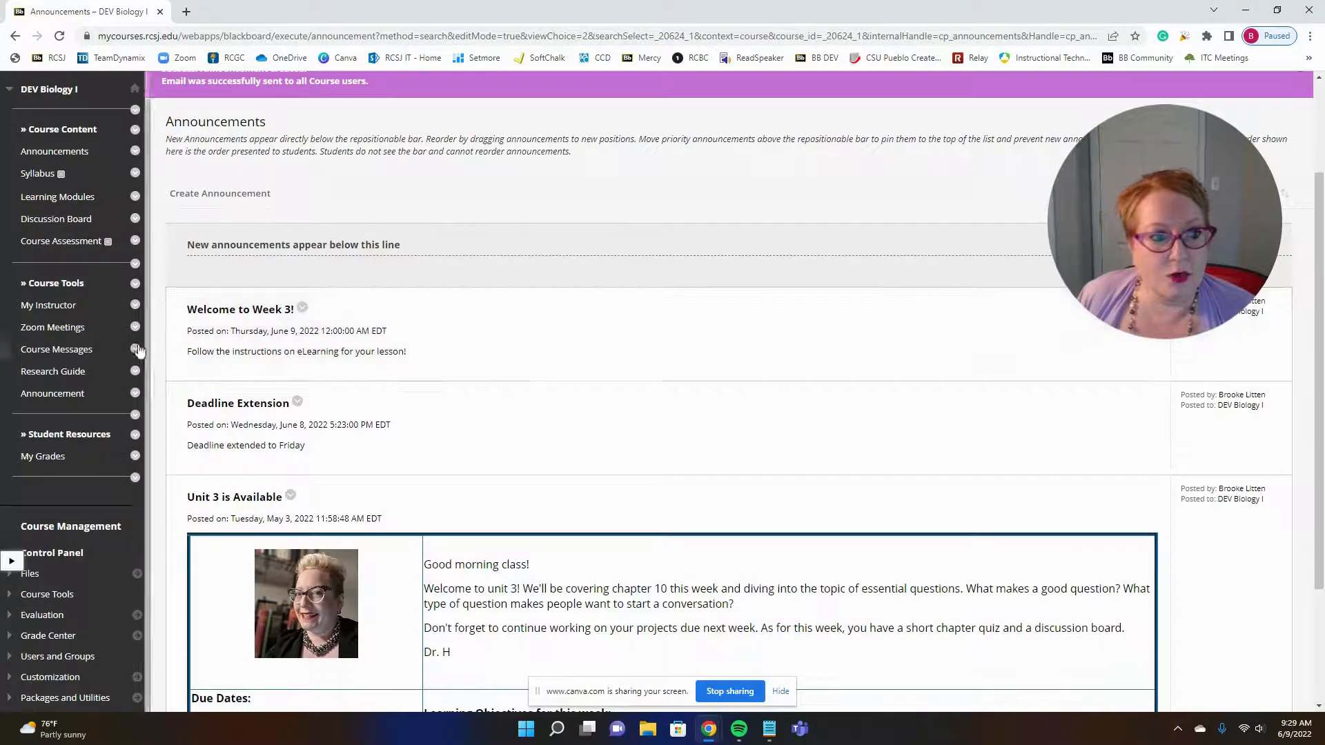
mouse_move(190, 327)
left_mouse_down()
mouse_move(194, 656)
mouse_move(193, 318)
mouse_move(193, 367)
mouse_move(200, 326)
left_mouse_up()
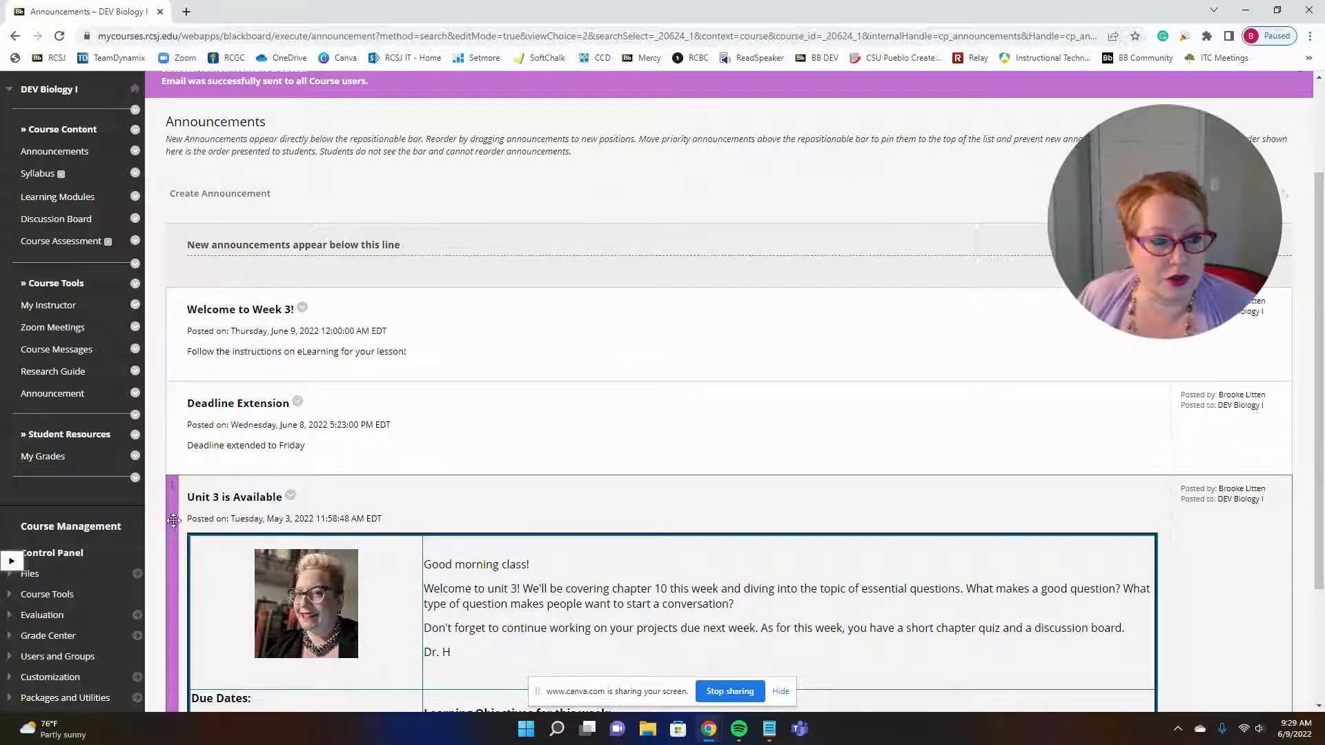
left_click_drag(176, 522, 194, 184)
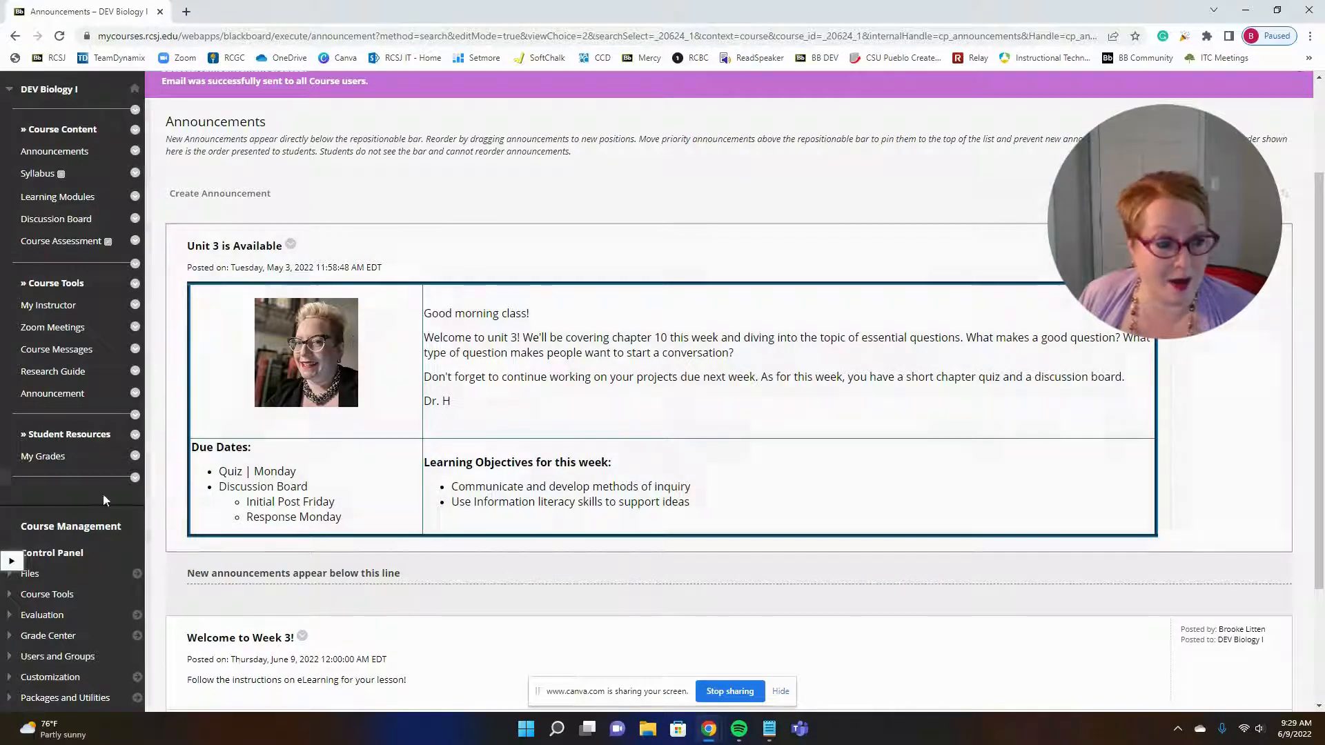
Step: Unpin "Unit 3 is Available" by moving the "New announcements appear below this line" bar back above it
left_click_drag(172, 591, 565, 246)
scroll(564, 245, "down", 2)
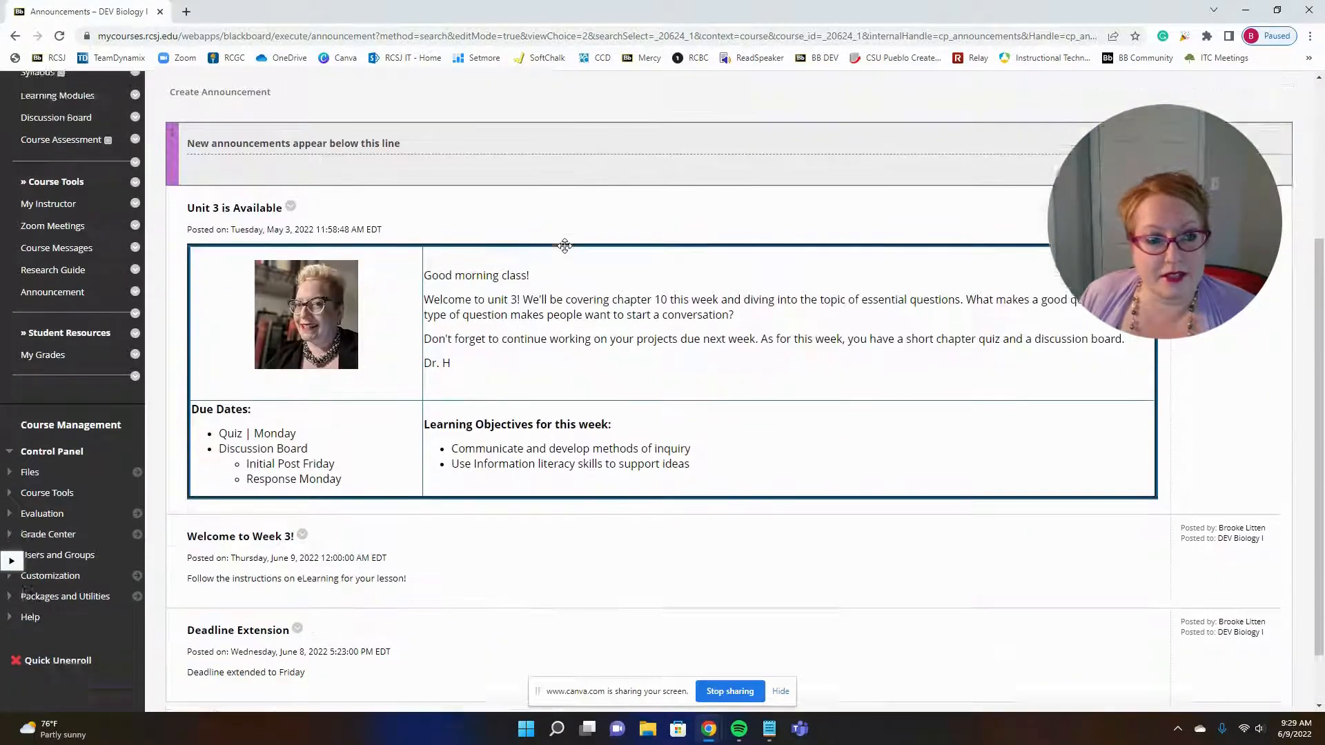
scroll(565, 245, "up", 4)
scroll(589, 264, "down", 1)
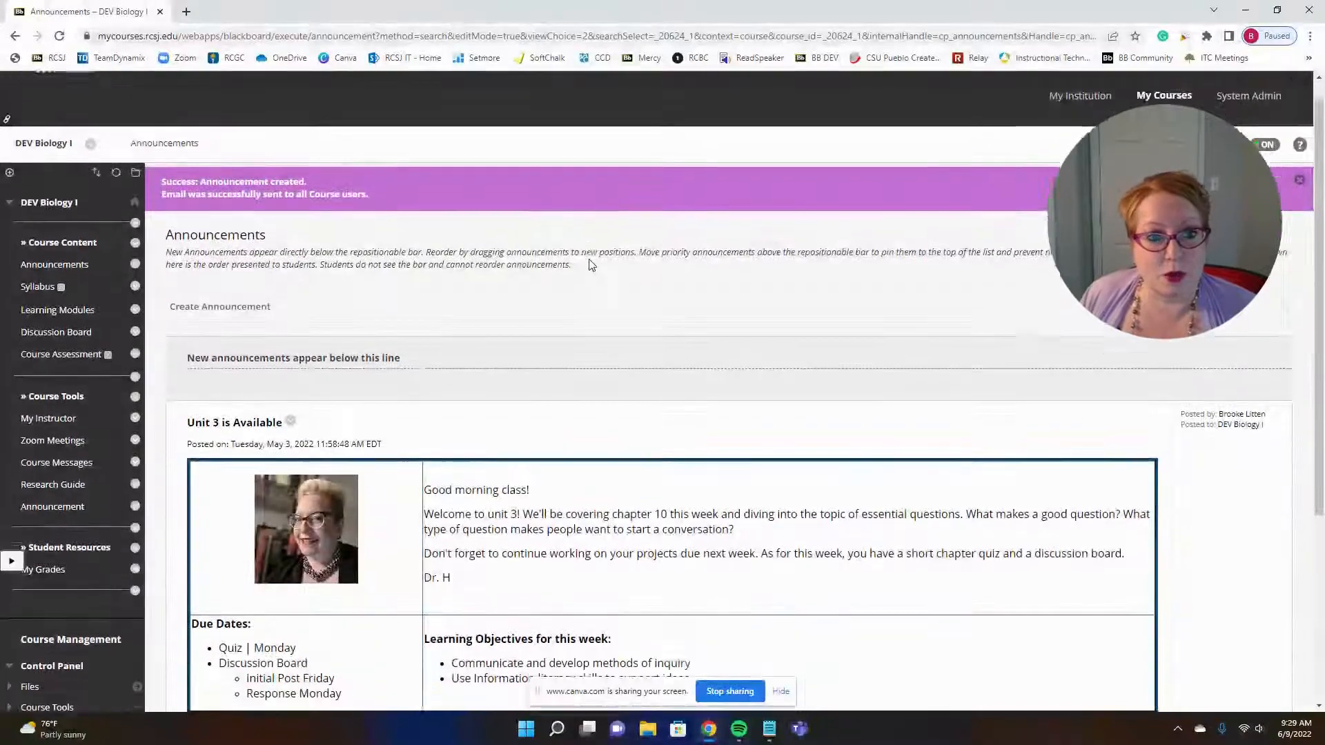